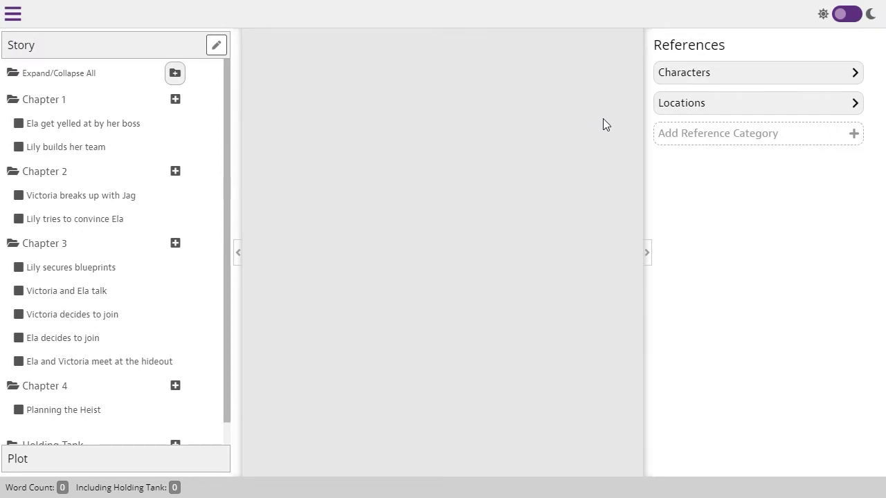
- Create a new plot, keep the name Plot 1, and open its grid
click(198, 464)
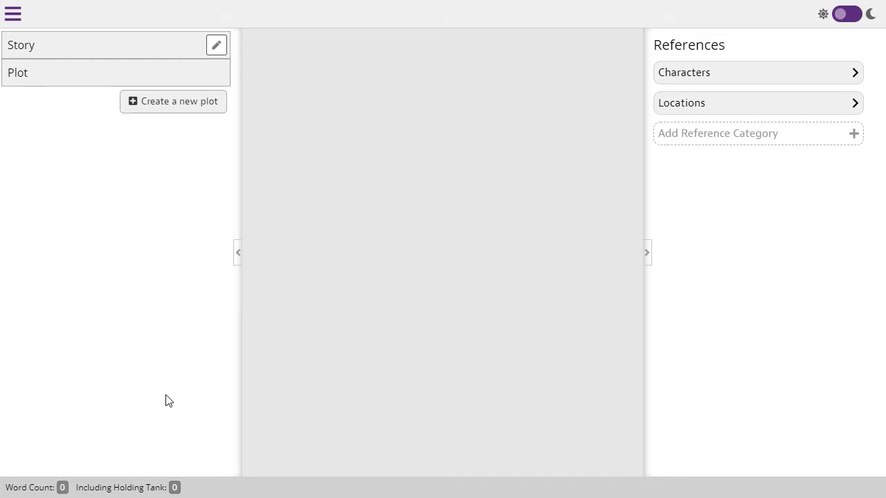
click(201, 116)
click(202, 133)
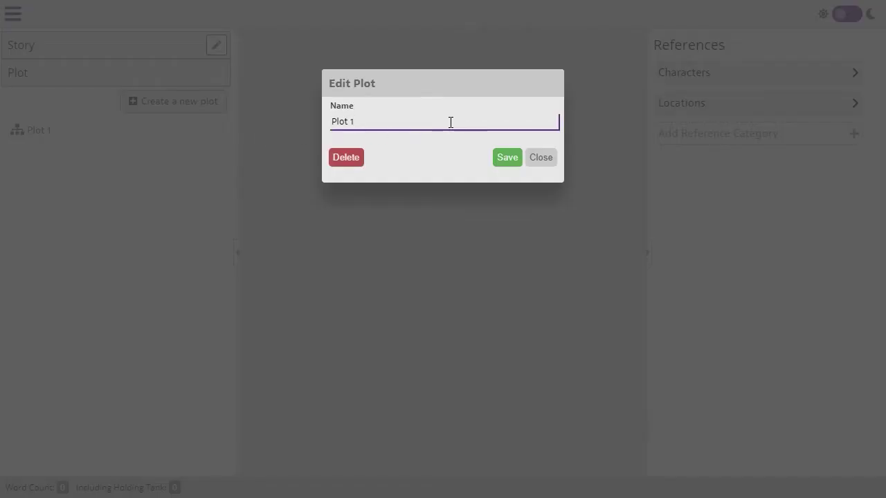
click(539, 167)
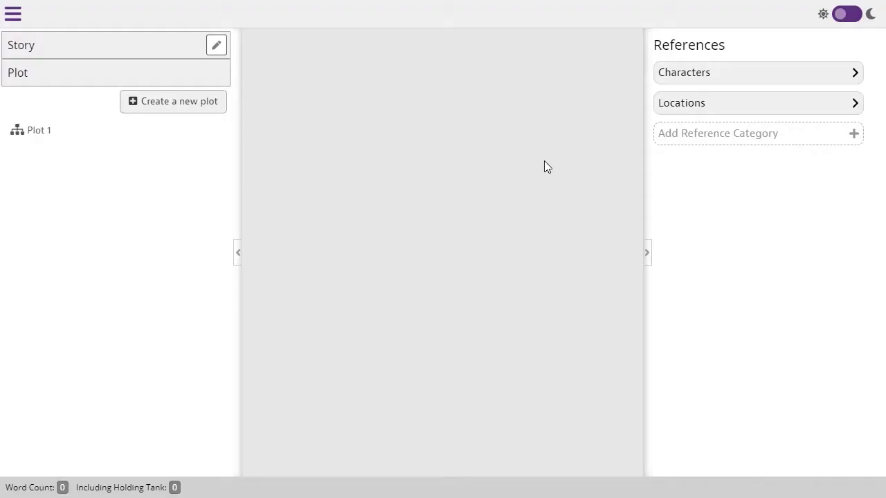
click(59, 134)
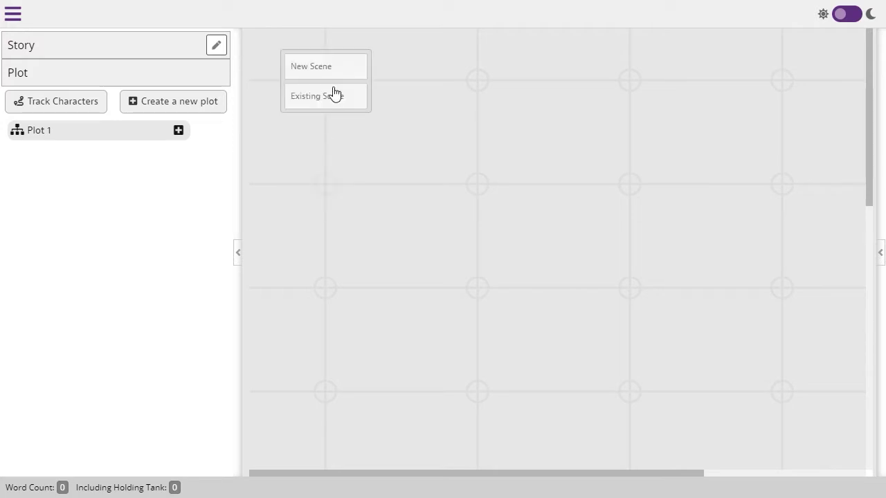
- Place the four Chapter 1 and 2 scenes down the grid's second column, then move "Victoria breaks up with Jag" beside "Lily builds her team"
mouse_move(480, 81)
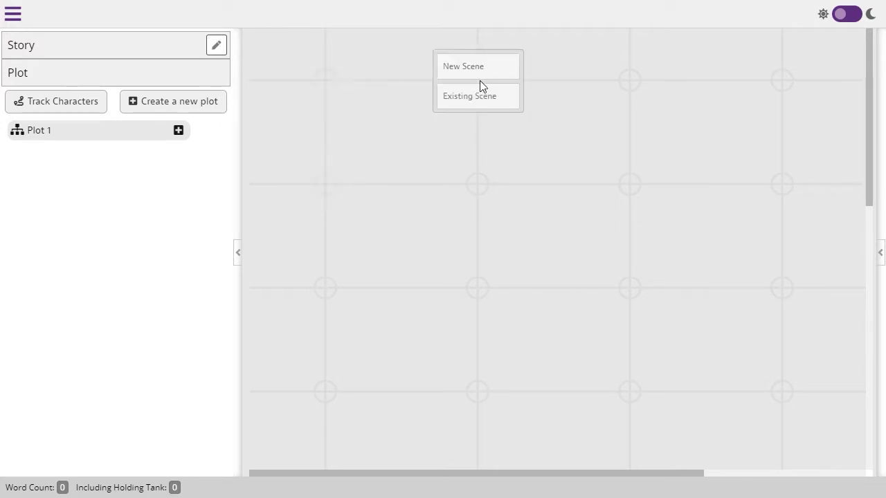
click(513, 103)
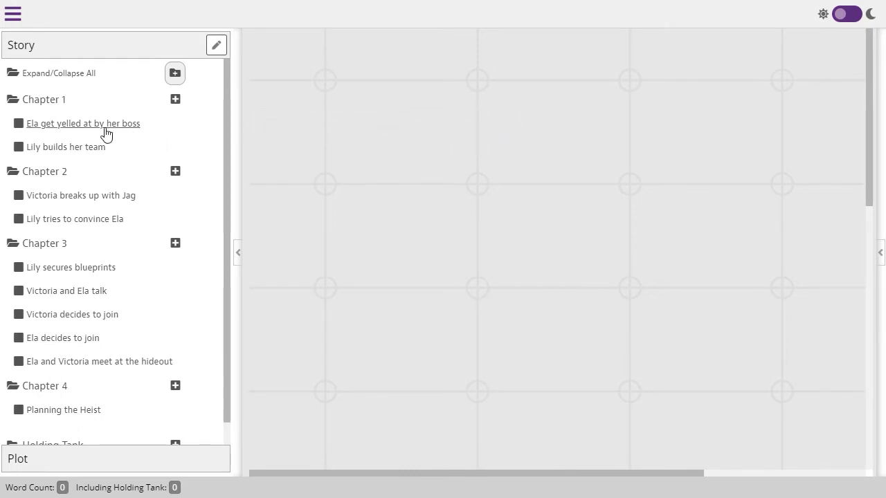
drag(99, 132, 491, 85)
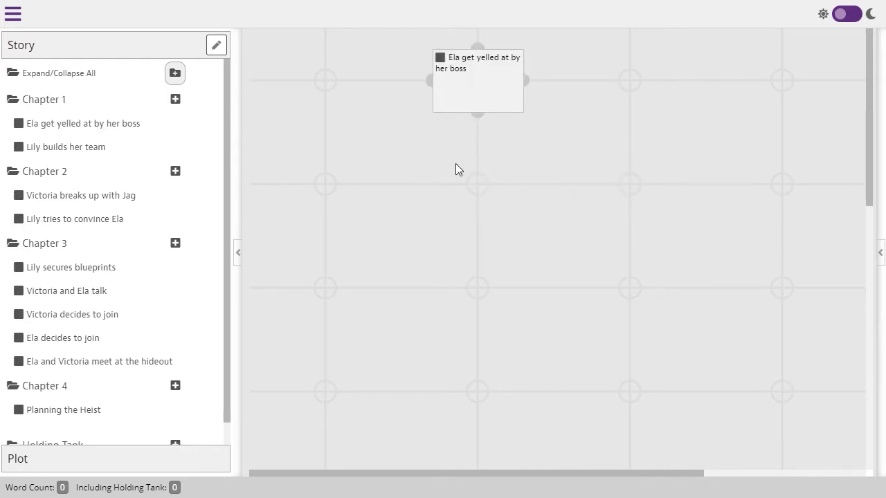
click(86, 151)
click(63, 199)
drag(70, 219, 478, 391)
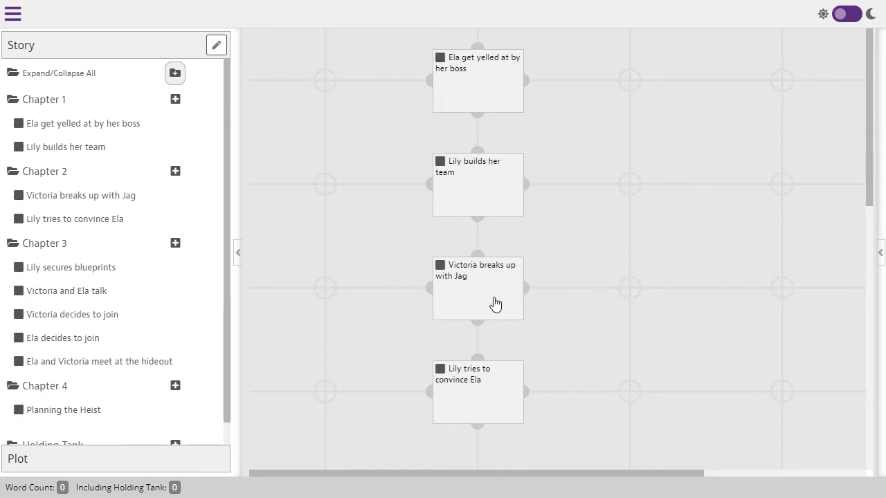
drag(492, 303, 342, 198)
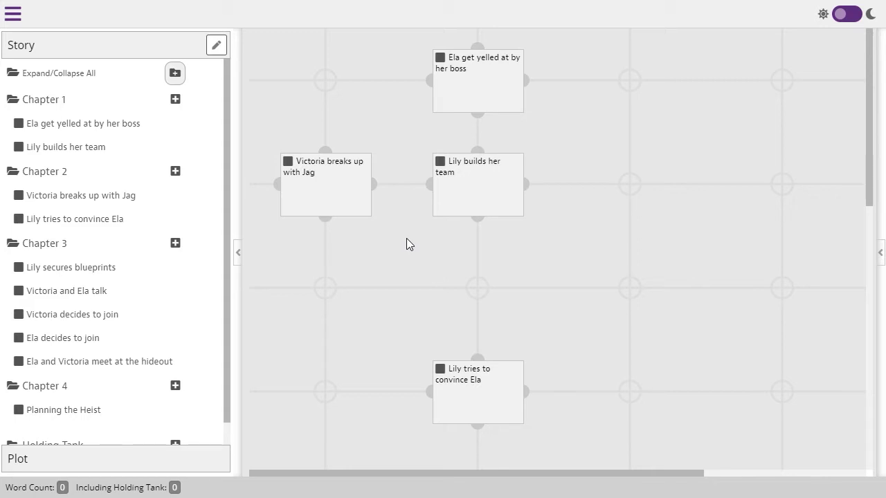
- Create a new scene in the empty slot above "Lily tries to convince Ela" and another in the adjacent third-column slot
click(477, 288)
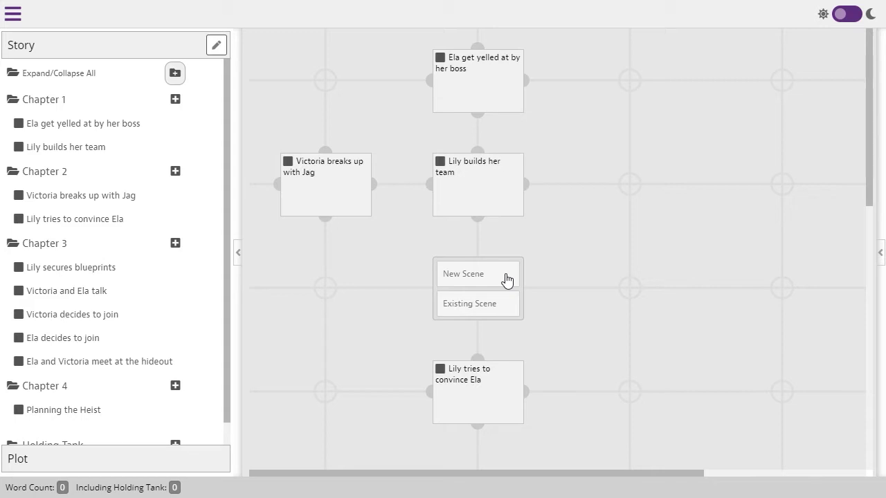
click(506, 276)
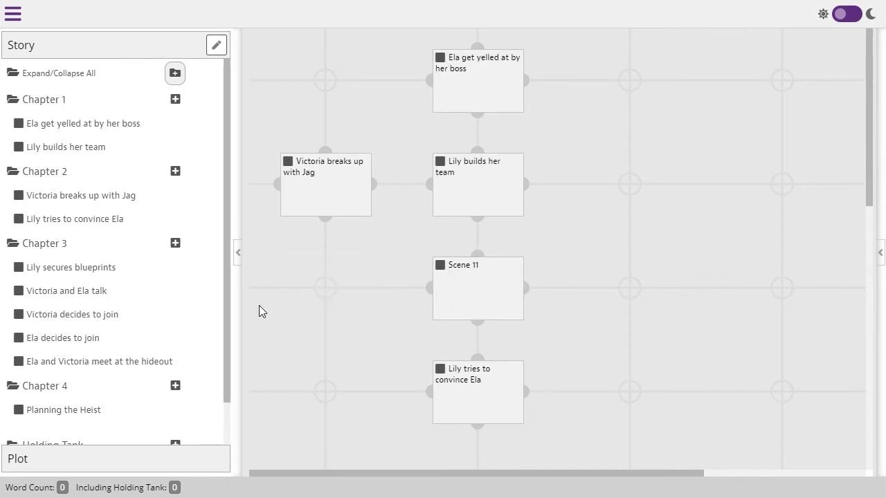
drag(231, 307, 235, 374)
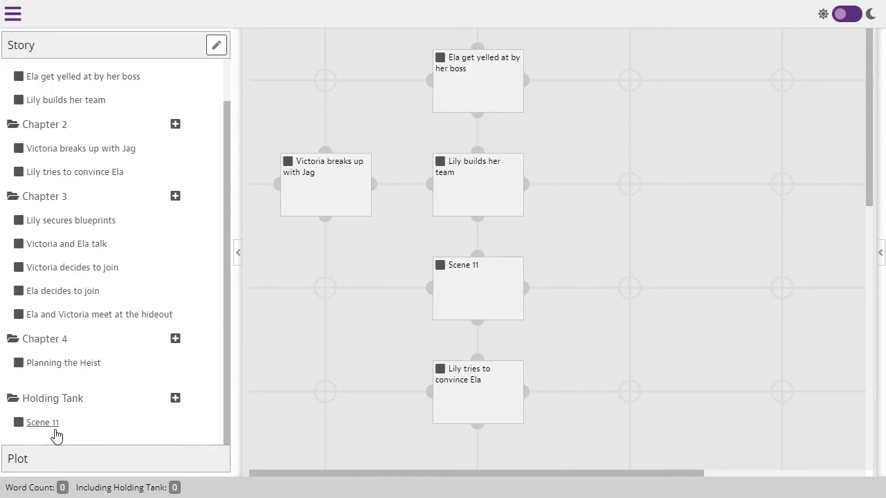
click(596, 295)
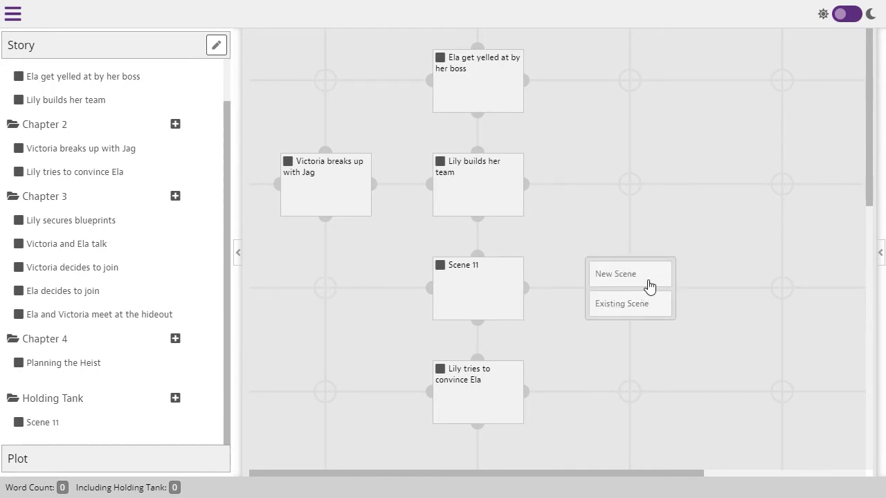
click(648, 286)
drag(223, 337, 229, 356)
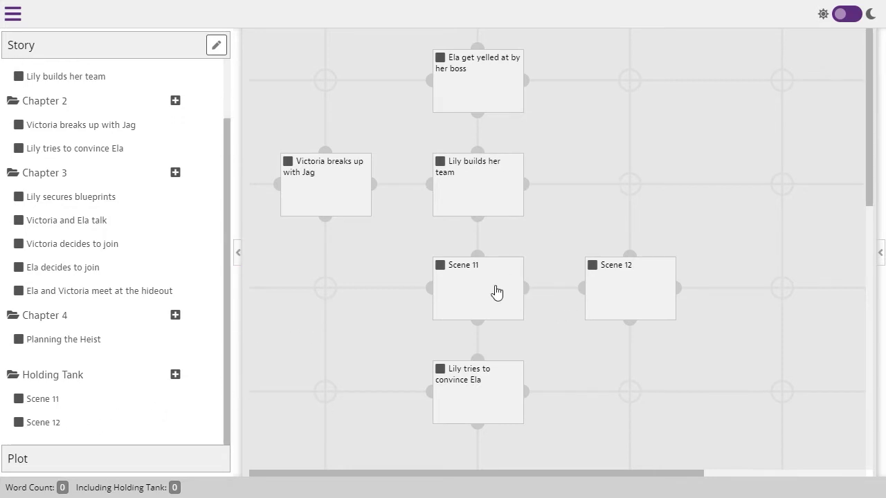
- Write in Scene 11: "The warehouse was damp and dark, with the faint smell of sulfur permeating through the air."
drag(497, 293, 467, 295)
click(496, 275)
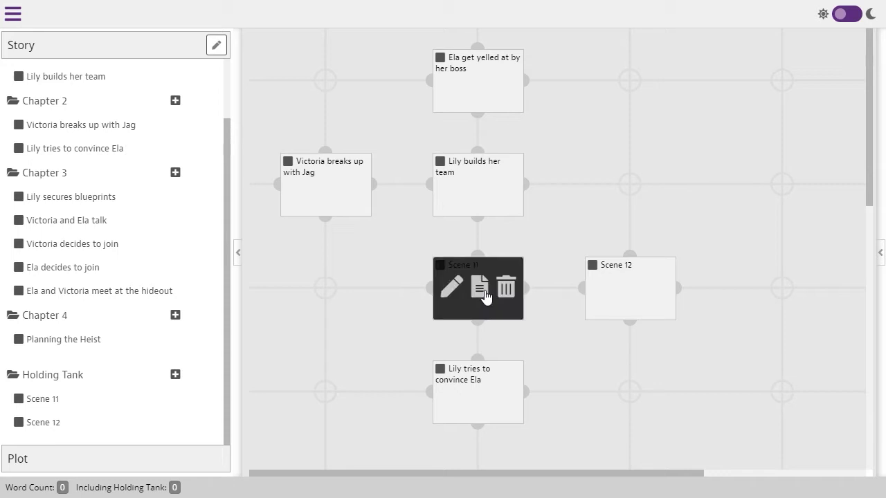
click(484, 293)
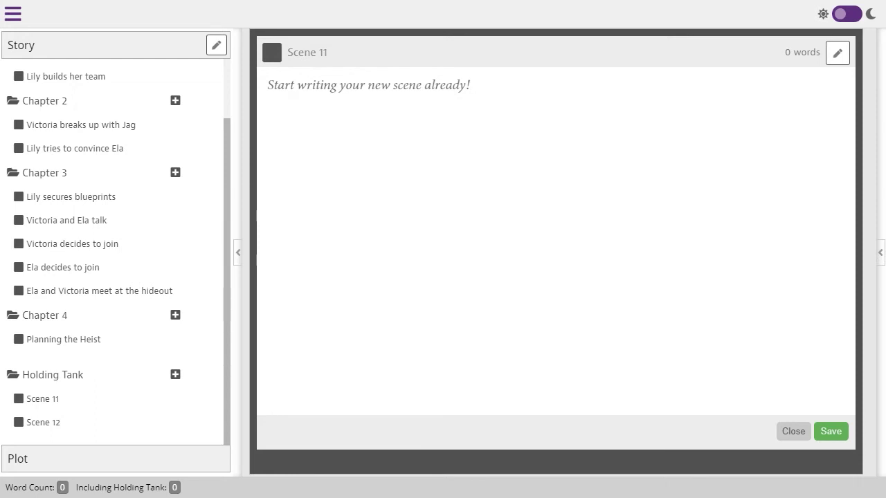
click(476, 215)
text(The warehouse was damp and d)
text(ark, with the faint )
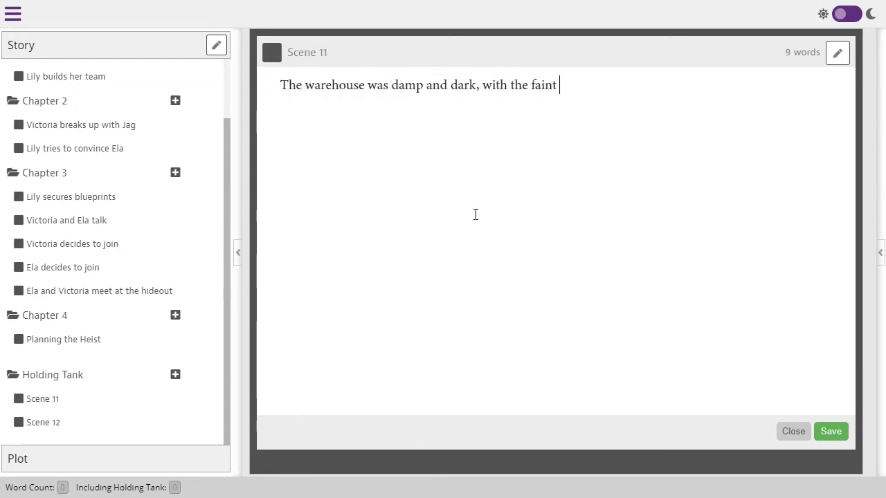
text(smell of sulfur permeating through the air.)
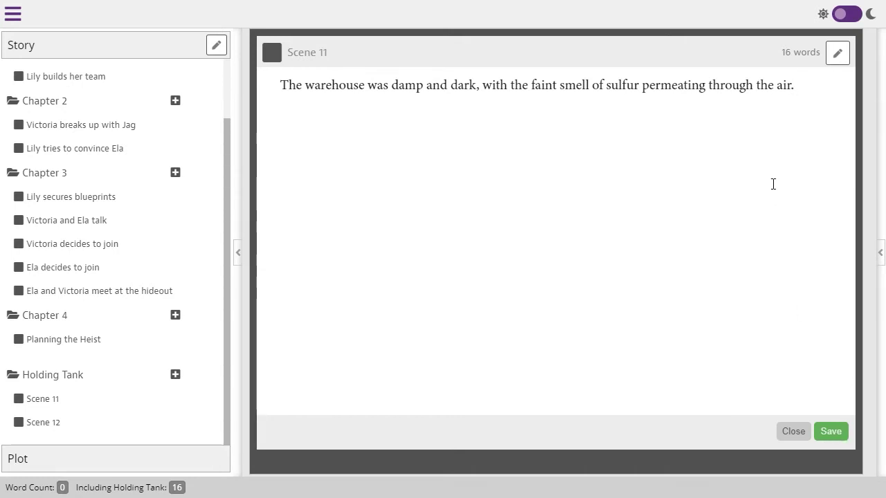
click(798, 435)
- Rename Scene 11 as "Victoria does recon work", save it, and hide the scene details
mouse_move(484, 302)
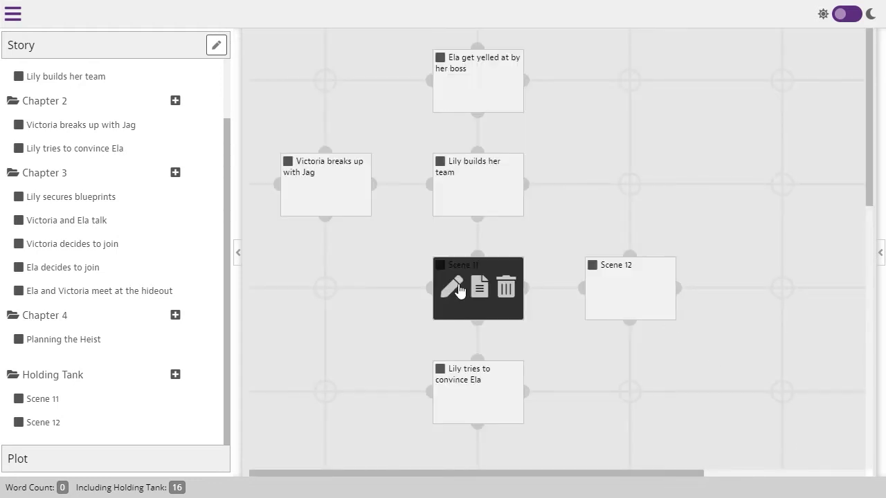
click(461, 289)
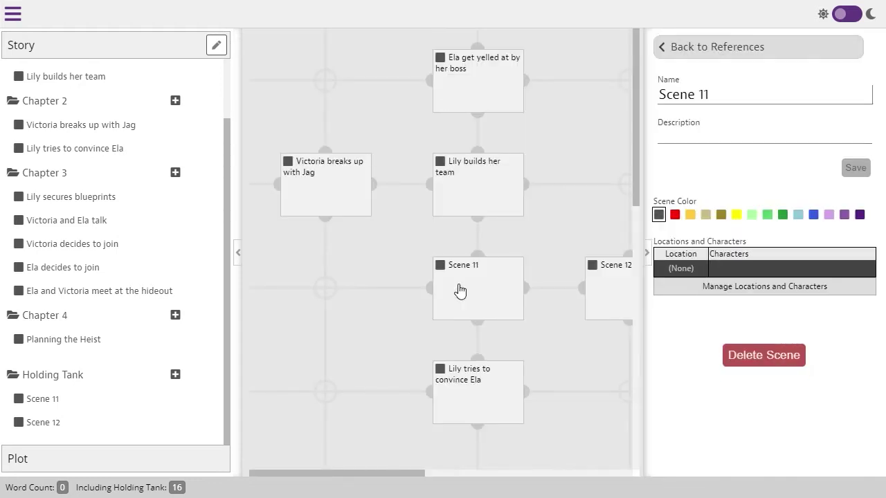
triple_click(729, 102)
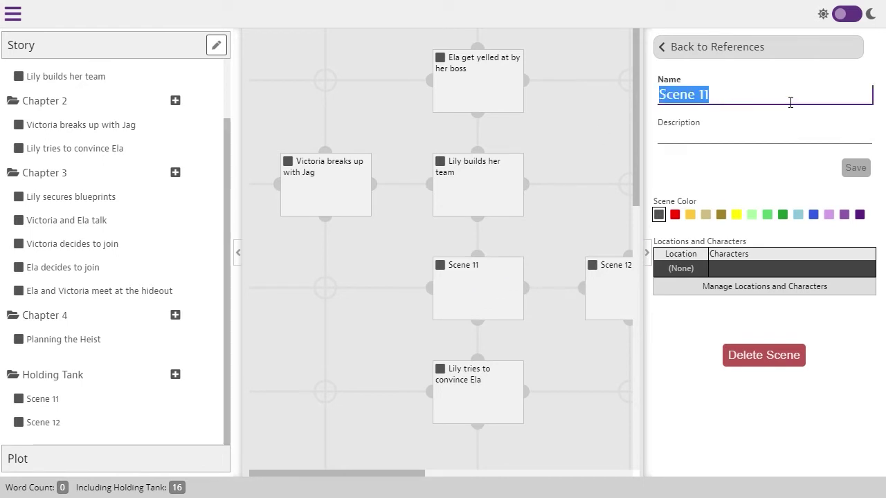
text(Victoria does recon work)
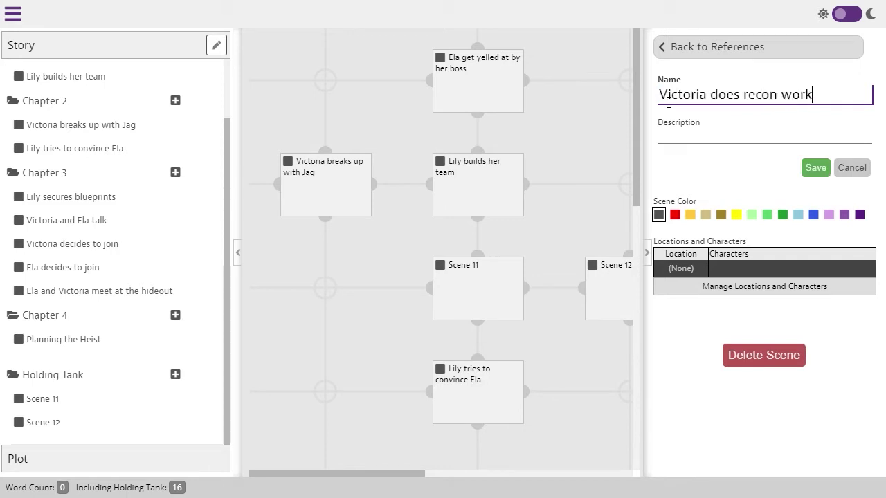
click(816, 168)
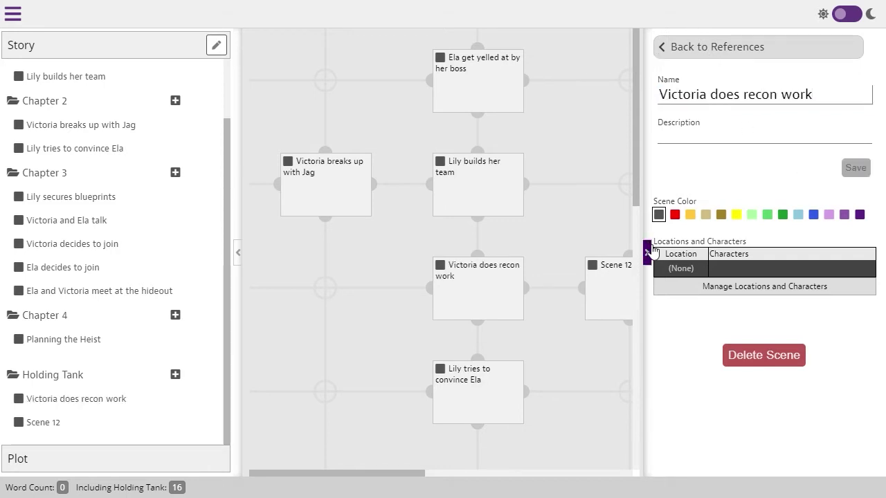
click(649, 252)
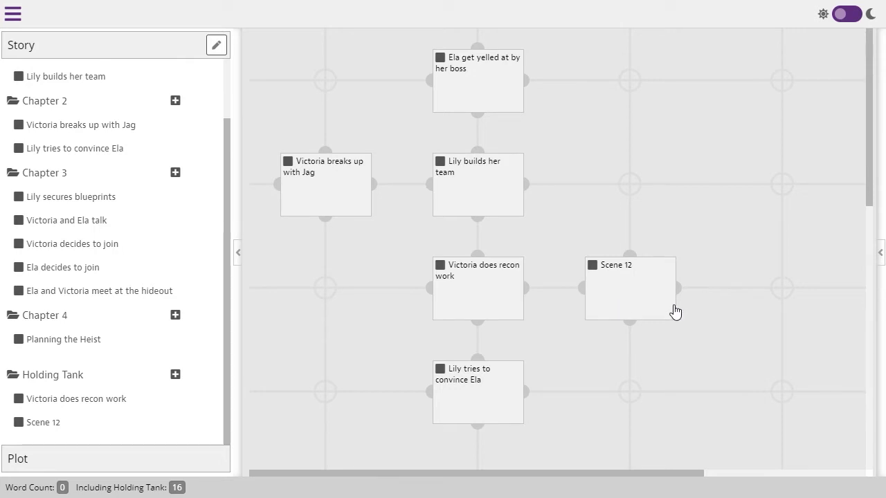
- Remove Scene 12 from the plot grid and move "Victoria does recon work" into its slot
mouse_move(661, 308)
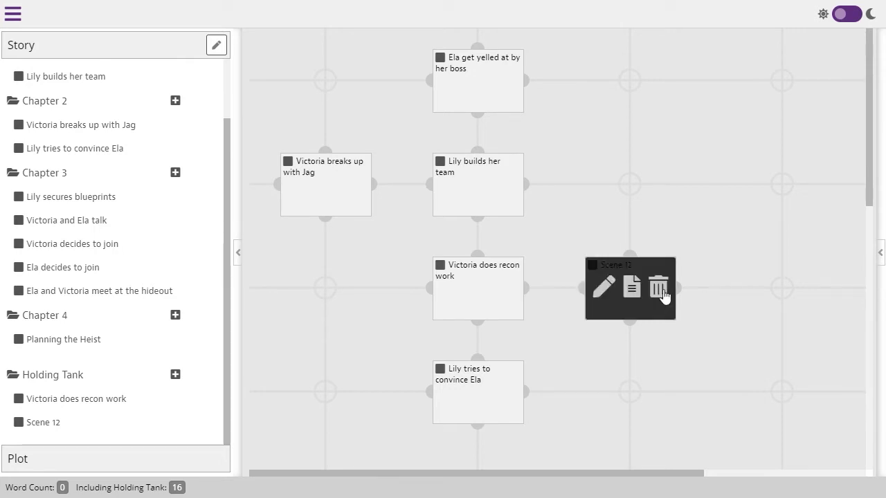
click(659, 289)
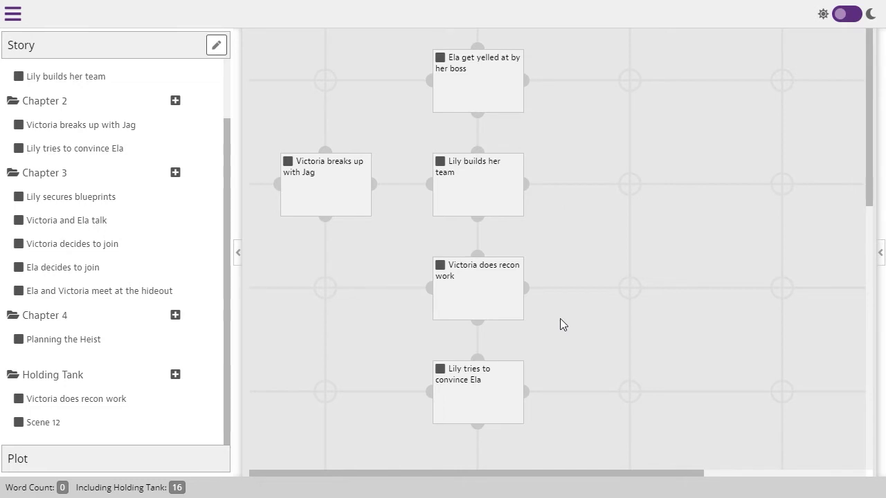
drag(473, 297, 646, 291)
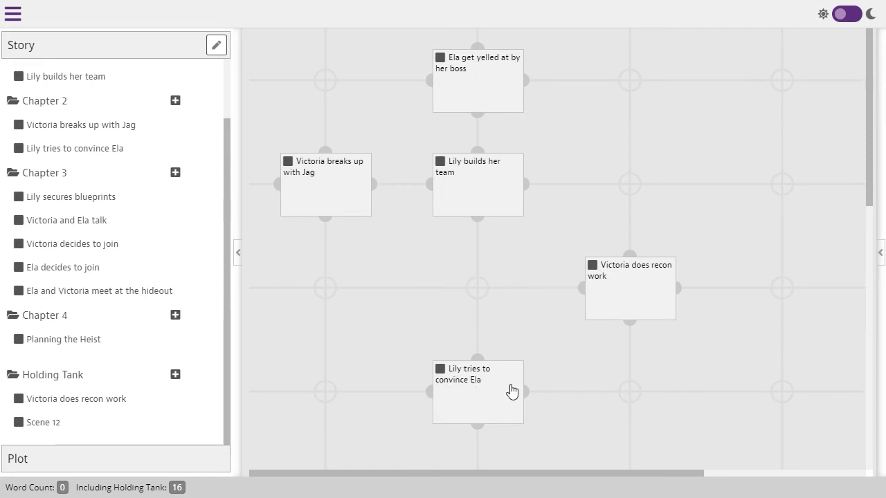
- Move "Lily builds her team" to the third column and connect "Ela get yelled at by her boss" down to "Lily tries to convince Ela"
drag(491, 181, 639, 182)
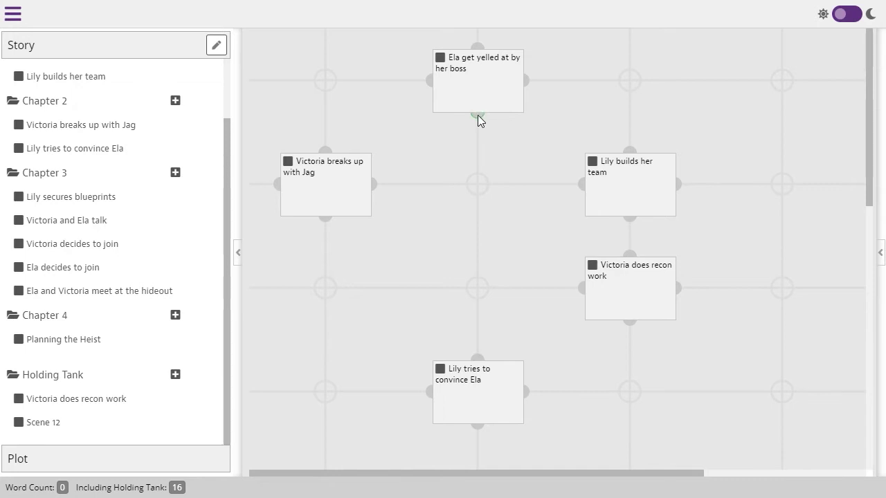
drag(489, 187, 478, 358)
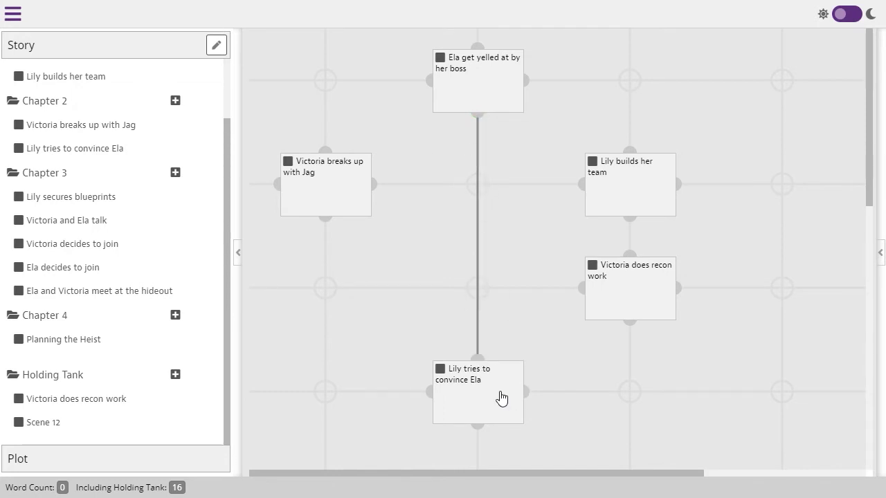
- Move the connected "Ela get yelled at by her boss" scene below "Victoria breaks up with Jag" and back to its original slot
drag(501, 397, 464, 403)
drag(489, 70, 362, 273)
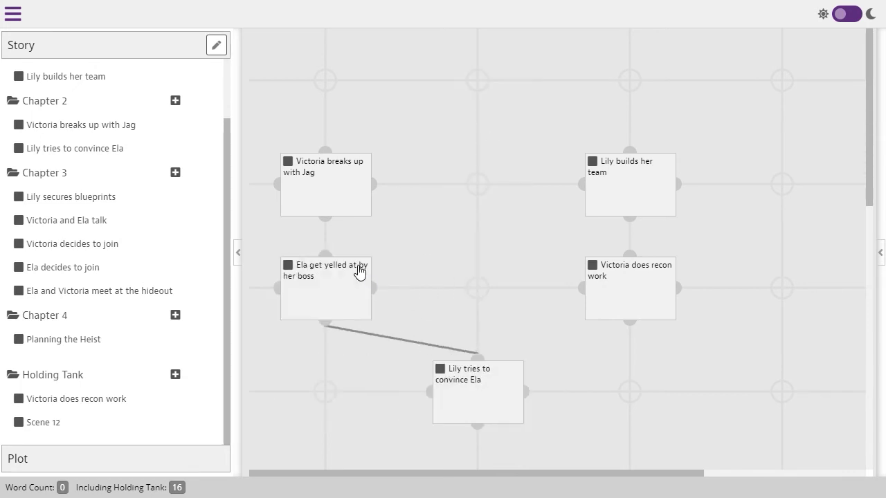
mouse_move(473, 374)
mouse_down()
mouse_move(637, 402)
mouse_move(470, 388)
mouse_up()
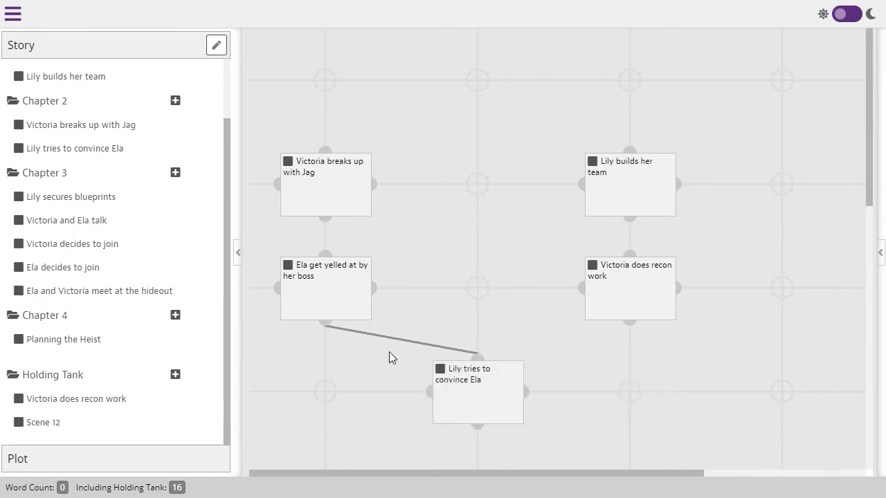
drag(368, 313, 496, 90)
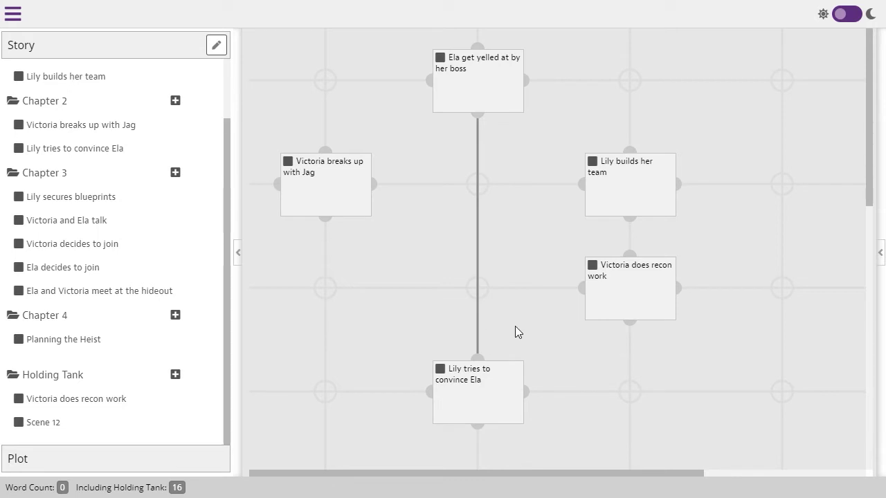
- Move "Victoria does recon work" to the first column's fourth row and connect "Victoria breaks up with Jag" down to it
drag(643, 293, 353, 402)
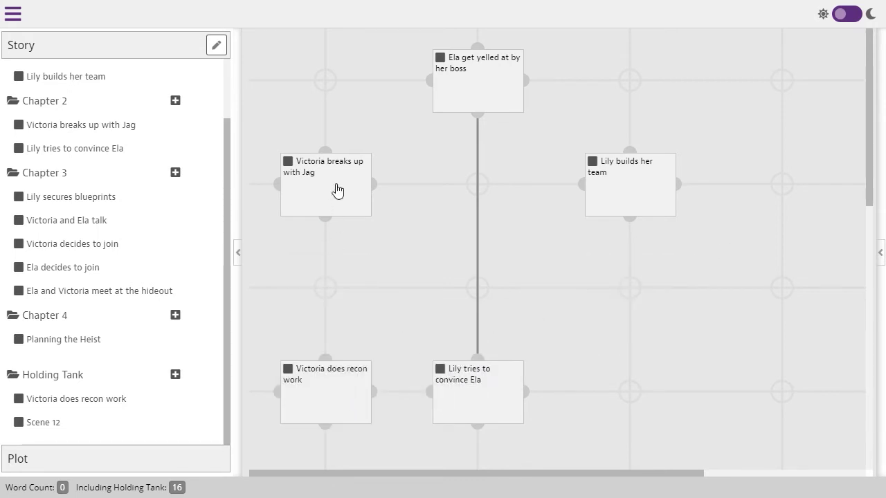
drag(325, 220, 325, 360)
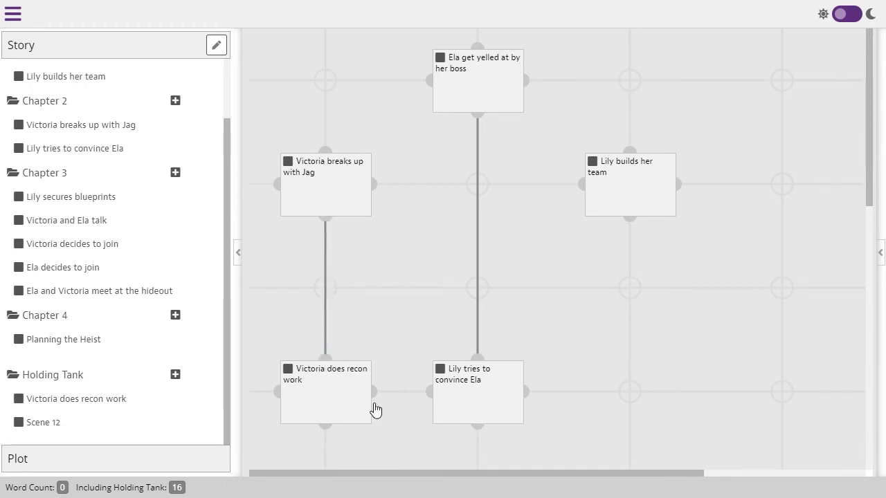
- Move "Lily tries to convince Ela" to the third column's fourth row, below "Lily builds her team"
drag(496, 402, 599, 392)
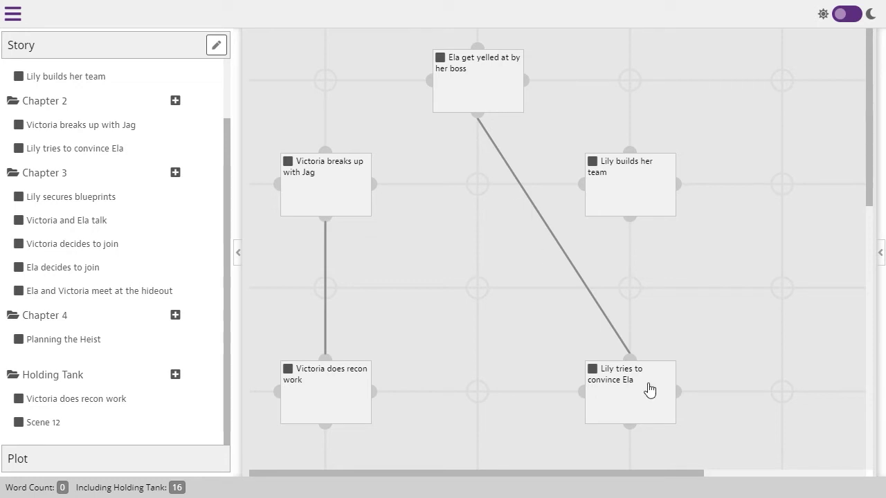
- Move "Lily tries to convince Ela" to the second column's fourth row and delete its connection to "Ela get yelled at by her boss"
drag(329, 385, 347, 393)
drag(601, 412, 496, 408)
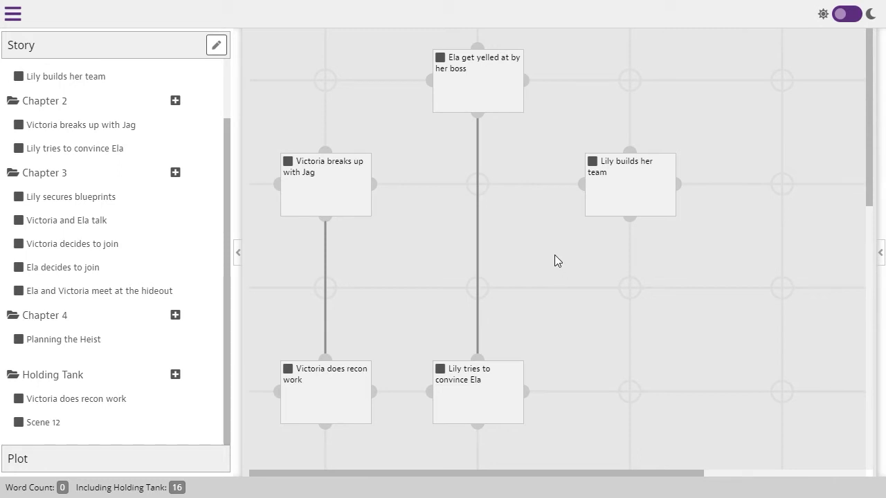
click(478, 249)
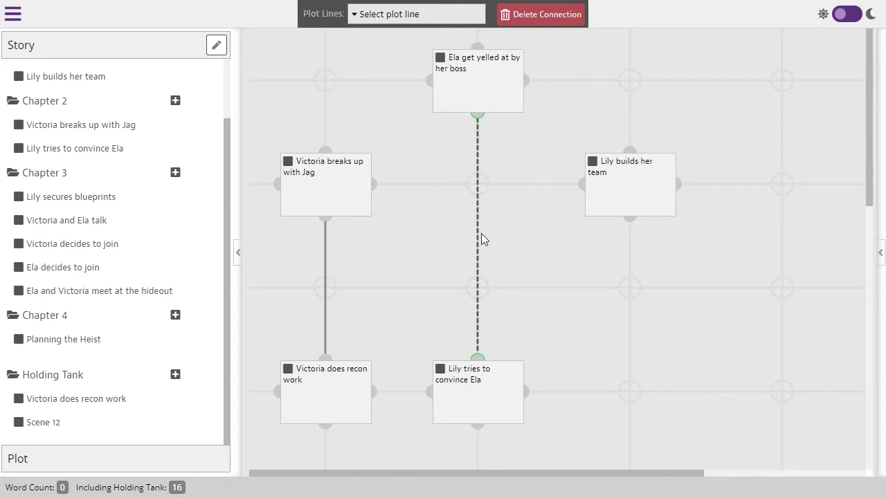
click(544, 16)
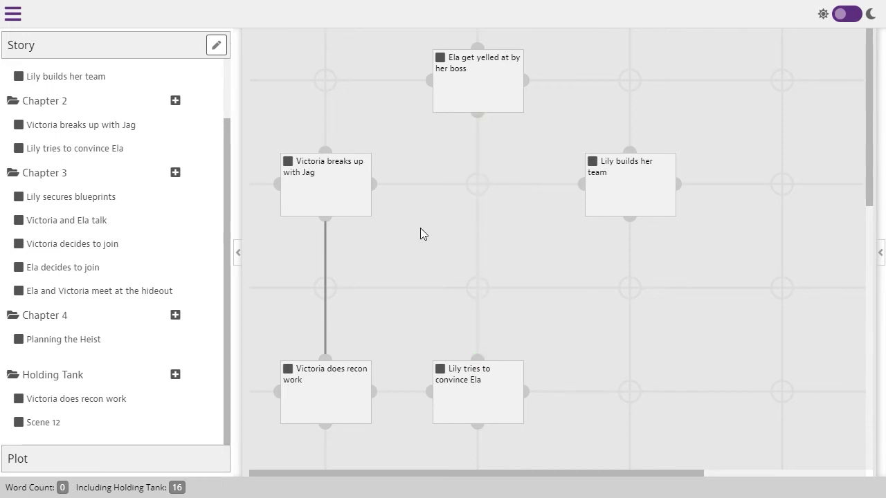
- Reroute the connection below "Victoria breaks up with Jag" to run from that scene's right side to the top of "Lily tries to convince Ela"
click(326, 259)
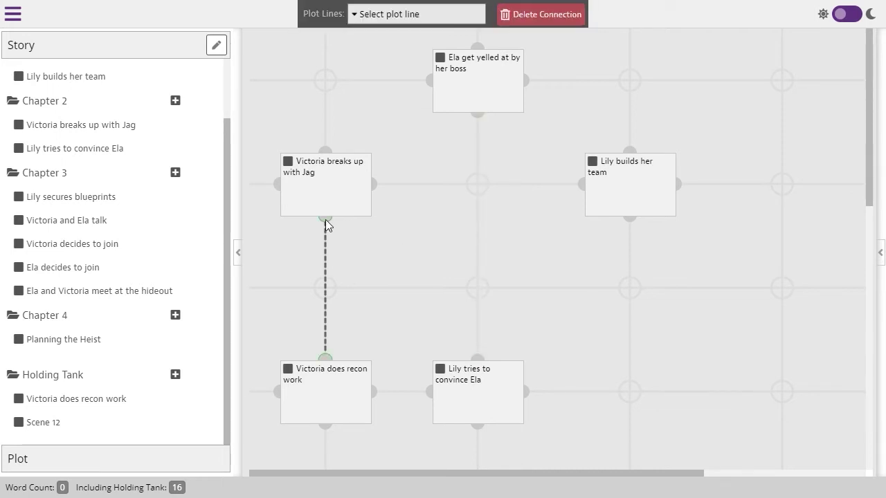
drag(326, 217, 376, 184)
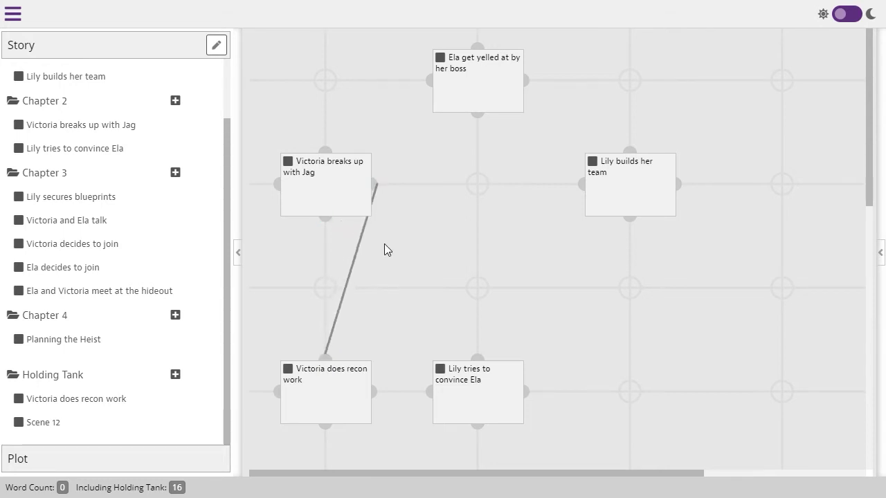
click(335, 322)
drag(325, 360, 479, 359)
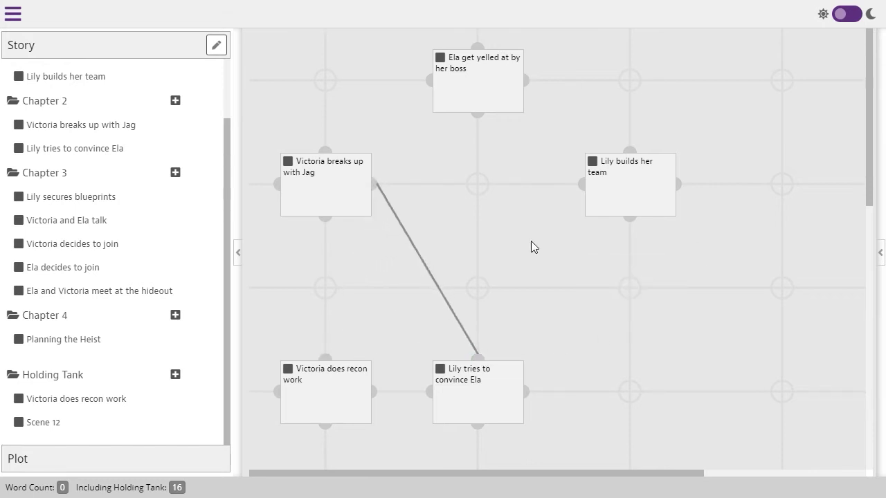
- Delete the connection between "Victoria breaks up with Jag" and "Lily tries to convince Ela"
click(422, 261)
click(530, 23)
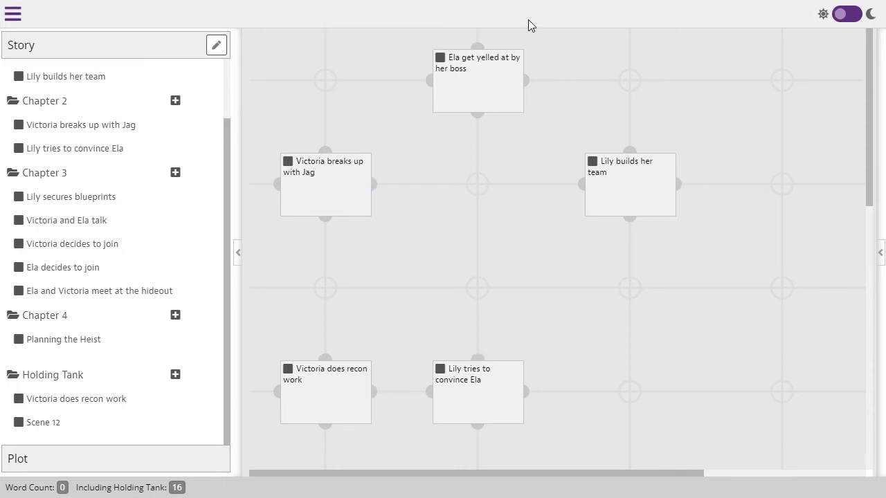
- Create a light blue plot line named "Heist Team Building" under Plot 1
click(158, 460)
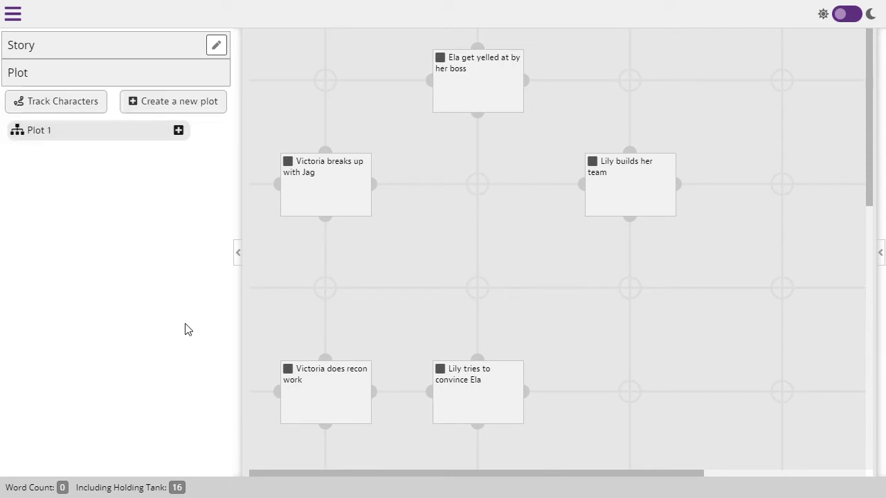
click(178, 131)
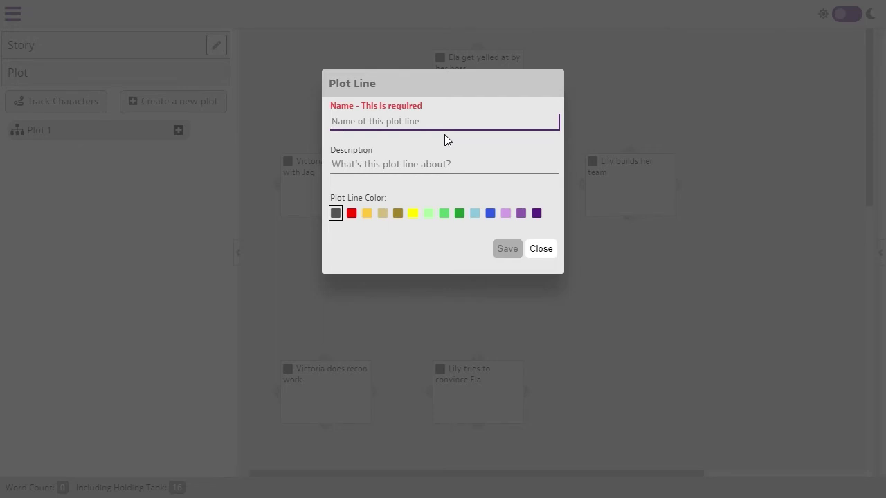
text(H)
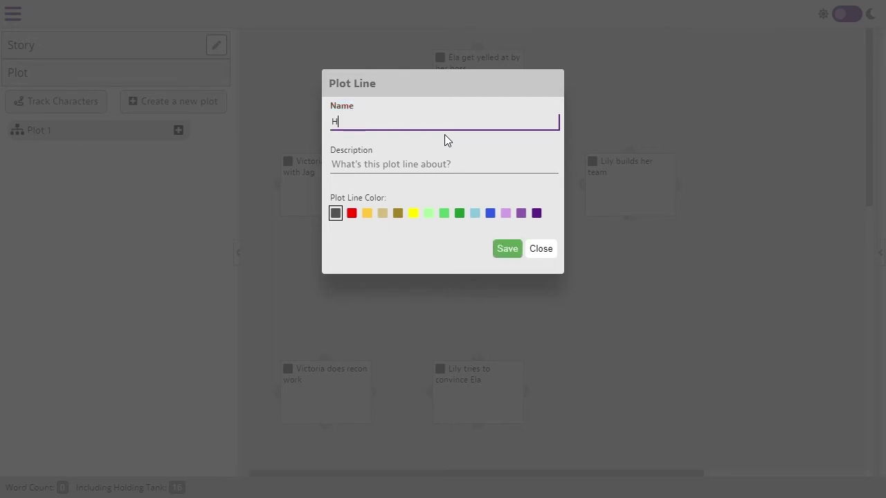
text(eist Team Building)
click(476, 213)
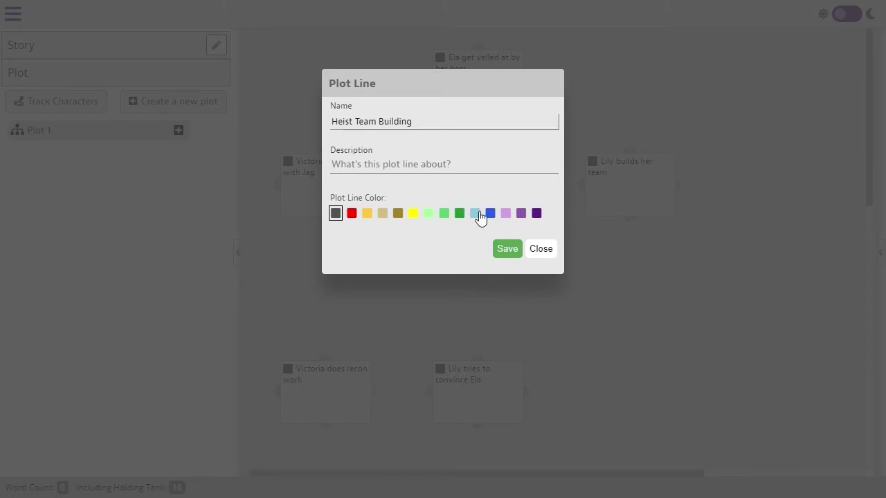
click(510, 250)
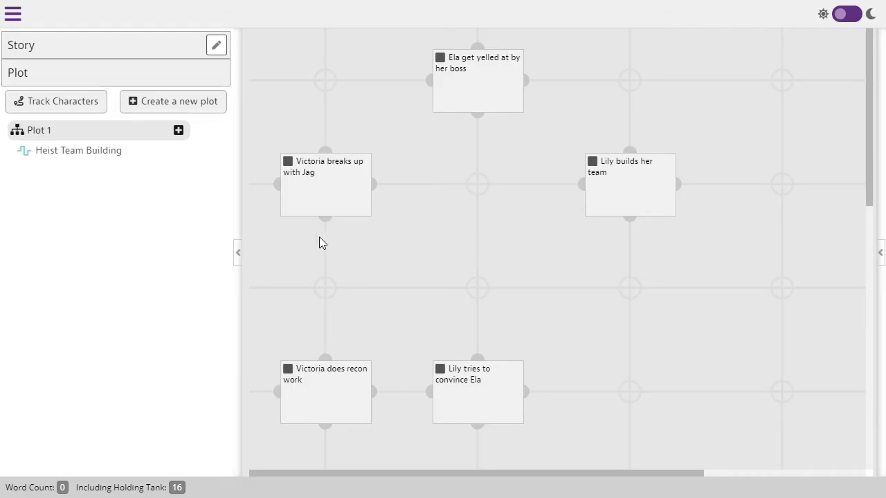
- Connect "Ela get yelled at by her boss" down to "Lily tries to convince Ela" using the Heist Team Building plot line
mouse_move(58, 158)
click(58, 158)
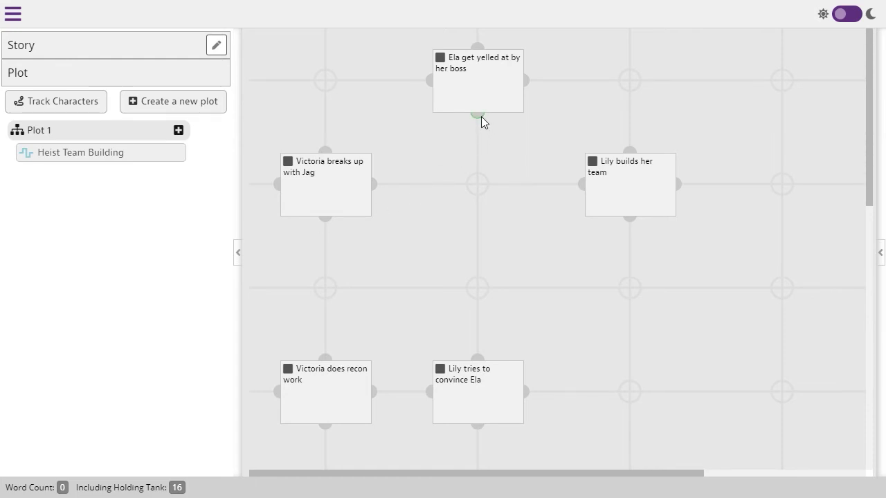
drag(481, 117, 484, 367)
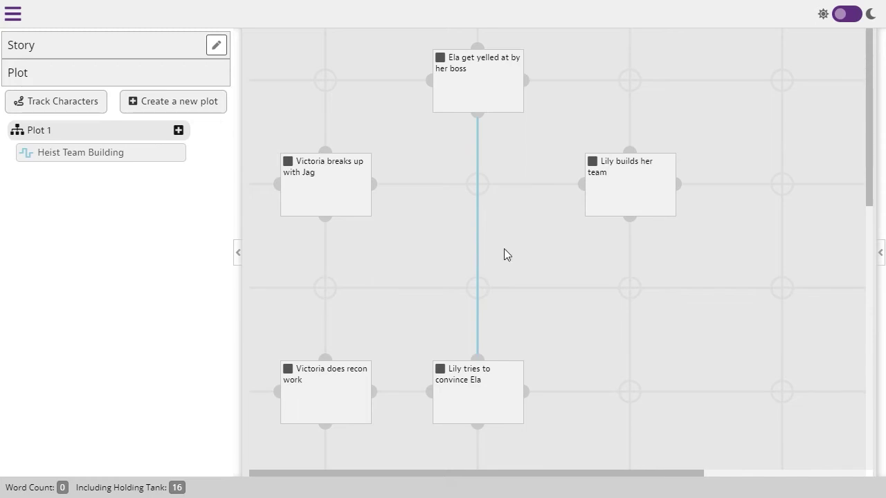
- Create a red plot line "Victoria's POV" in Plot 1 and use it to connect "Victoria breaks up with Jag" down to "Victoria does recon work"
click(178, 131)
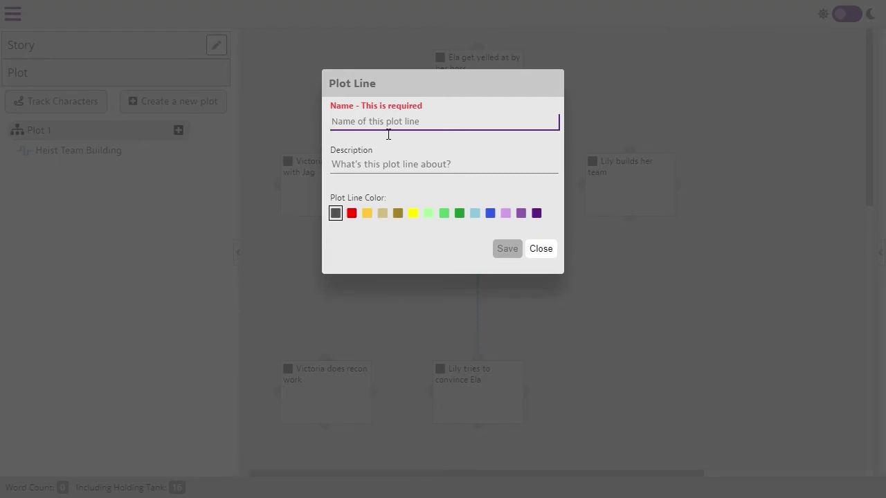
text(Victo)
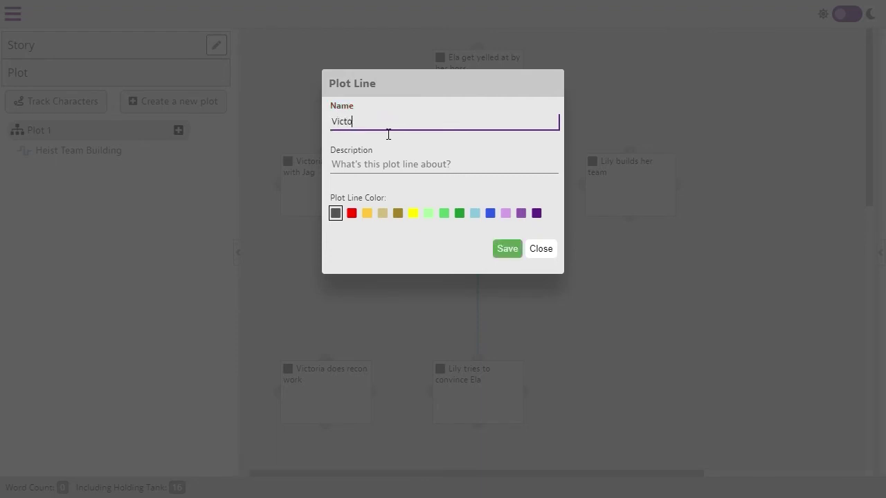
text(ria's POV)
click(352, 214)
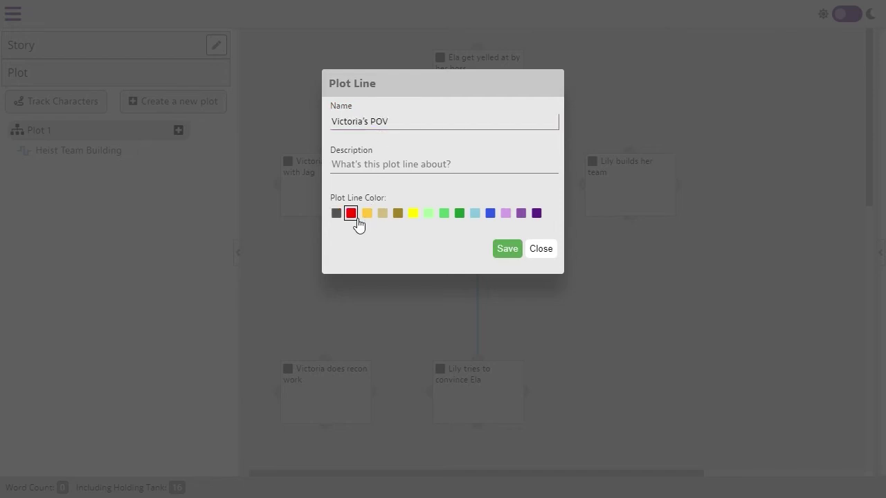
click(508, 249)
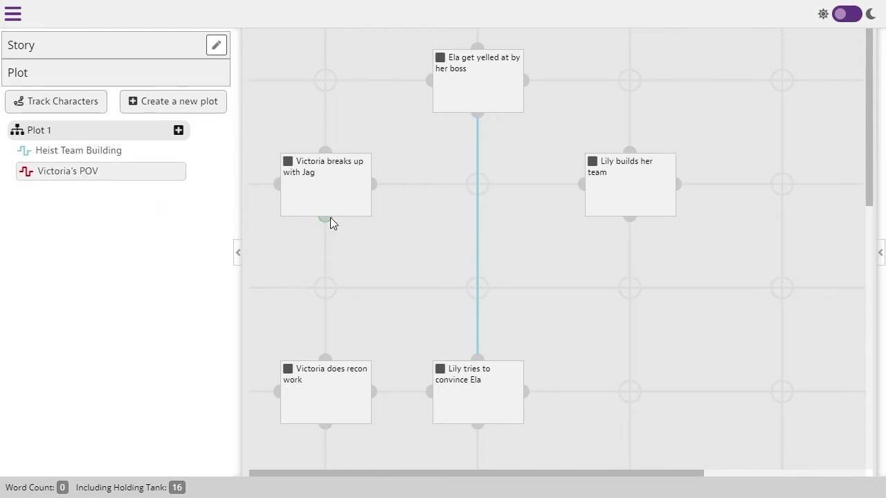
drag(326, 219, 325, 361)
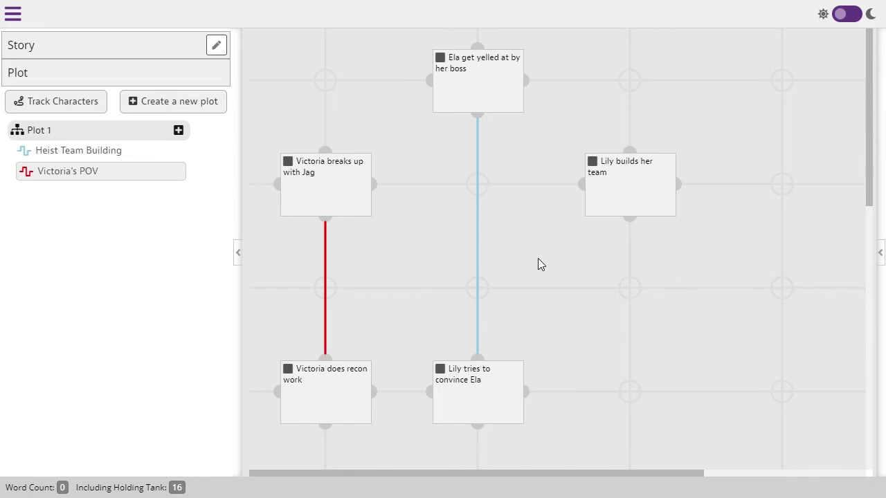
- Create a green plot line named "Ela's POV" from the plot line choices of the Heist Team Building connection
click(477, 246)
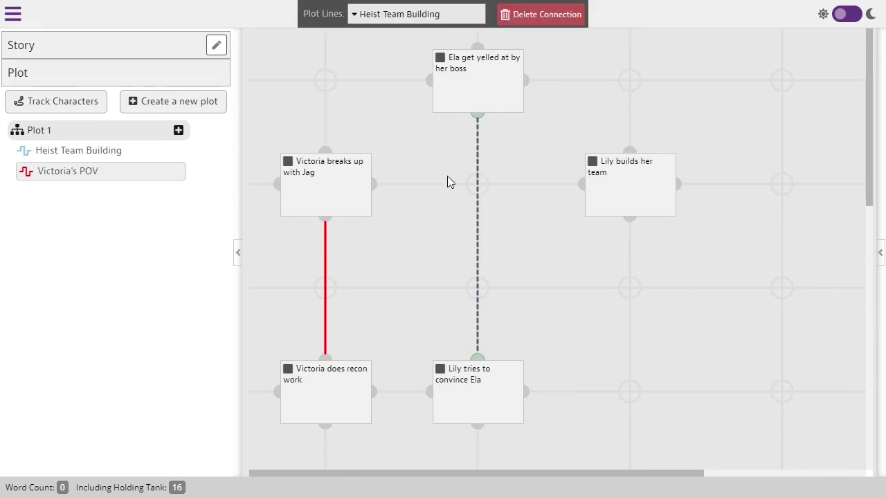
click(456, 22)
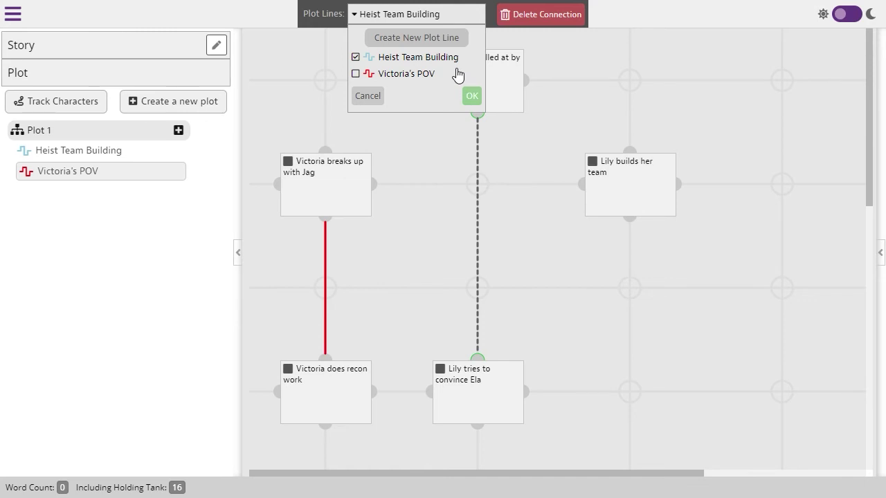
click(434, 40)
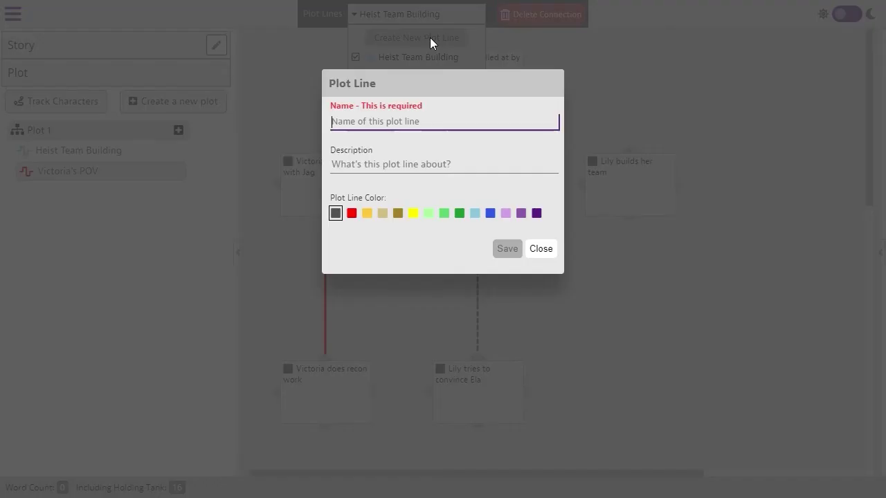
text(Ela's POV)
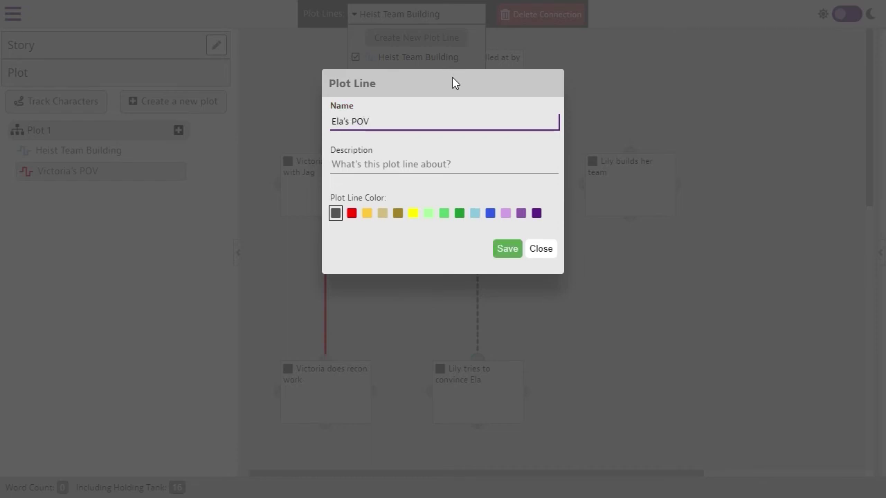
click(459, 213)
click(508, 249)
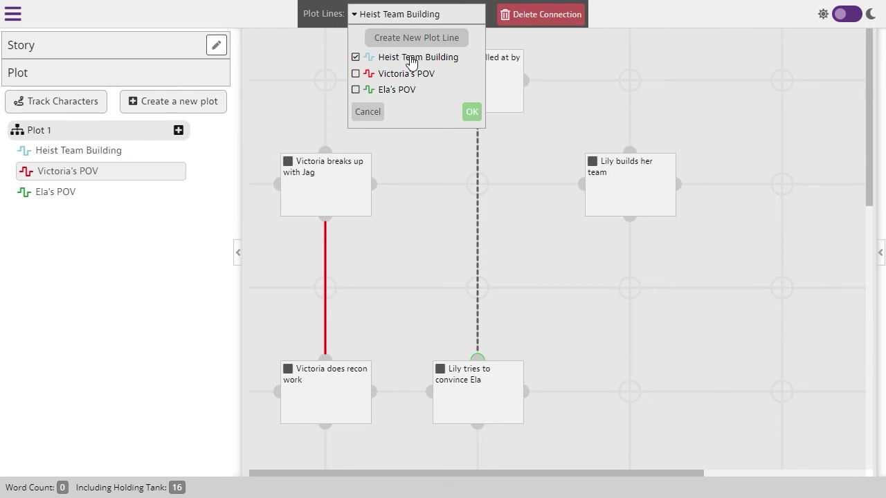
- Assign the connection between "Ela get yelled at by her boss" and "Lily tries to convince Ela" to Ela's POV instead of Heist Team Building
click(411, 60)
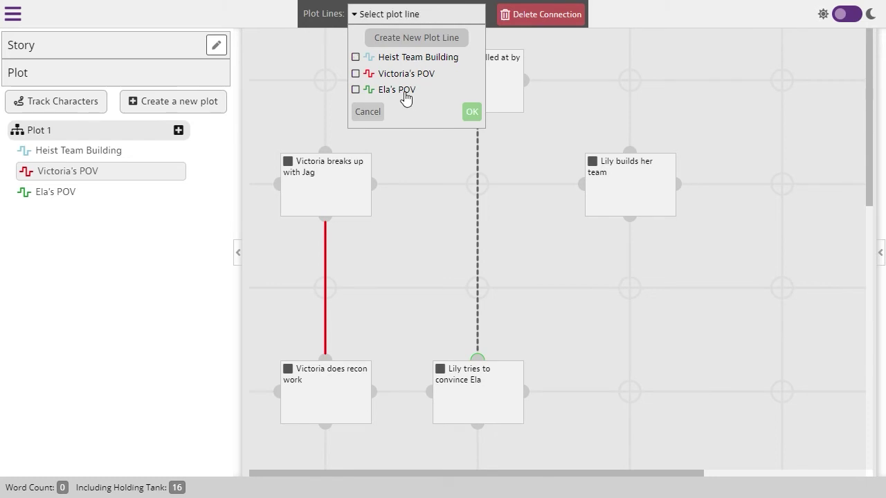
click(406, 97)
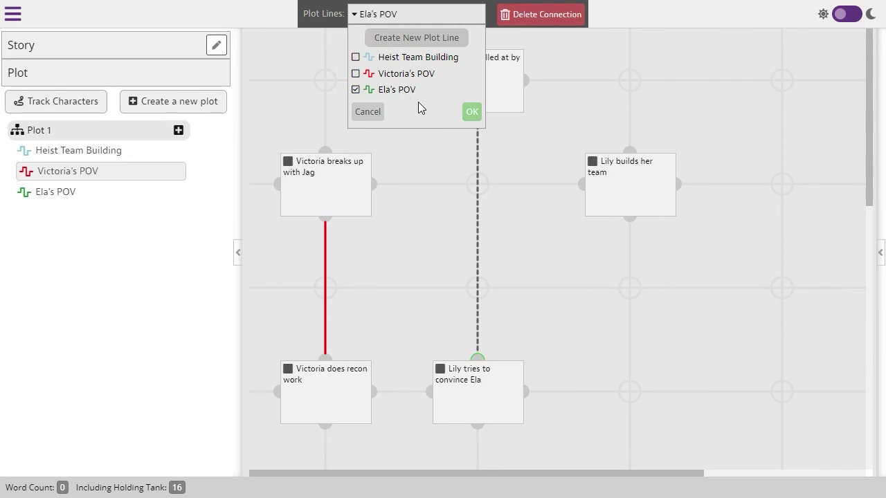
click(472, 113)
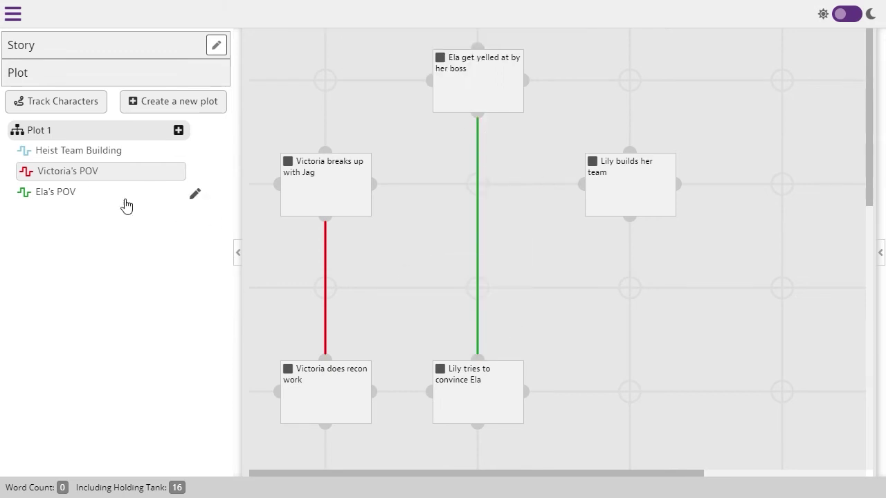
- Add Heist Team Building alongside Ela's POV on the connection to "Lily tries to convince Ela", and remove it again
click(477, 246)
click(407, 19)
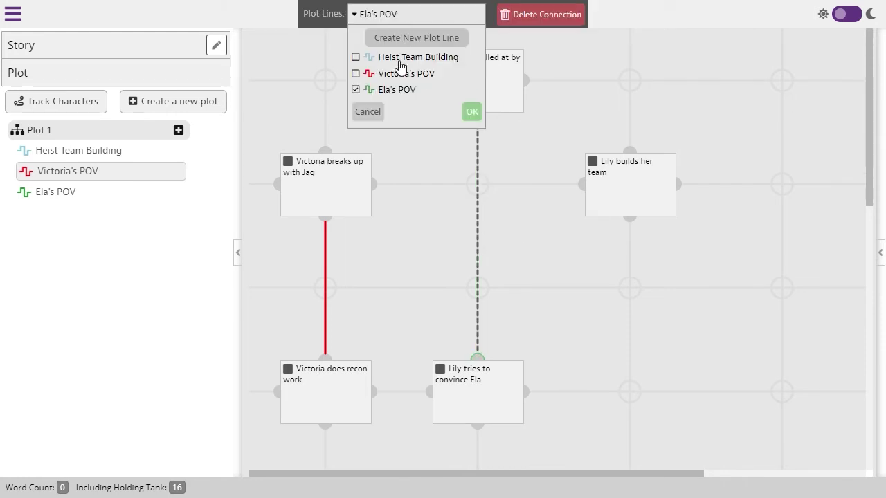
click(400, 63)
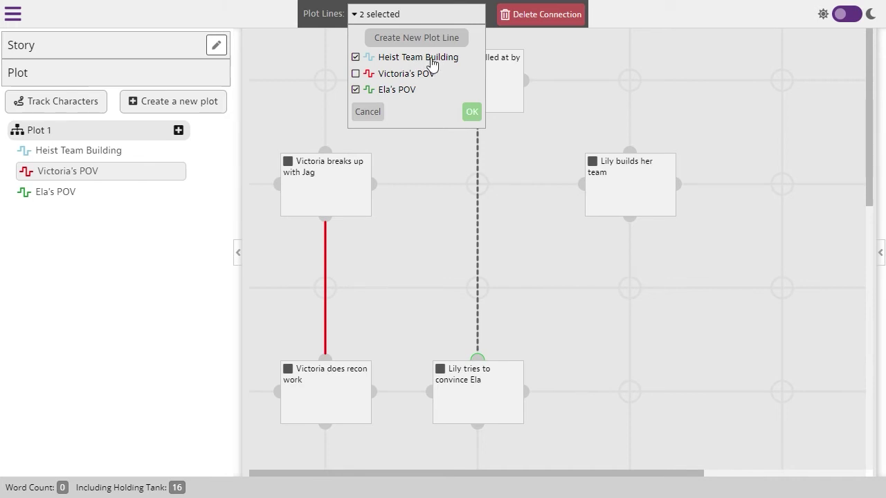
click(471, 112)
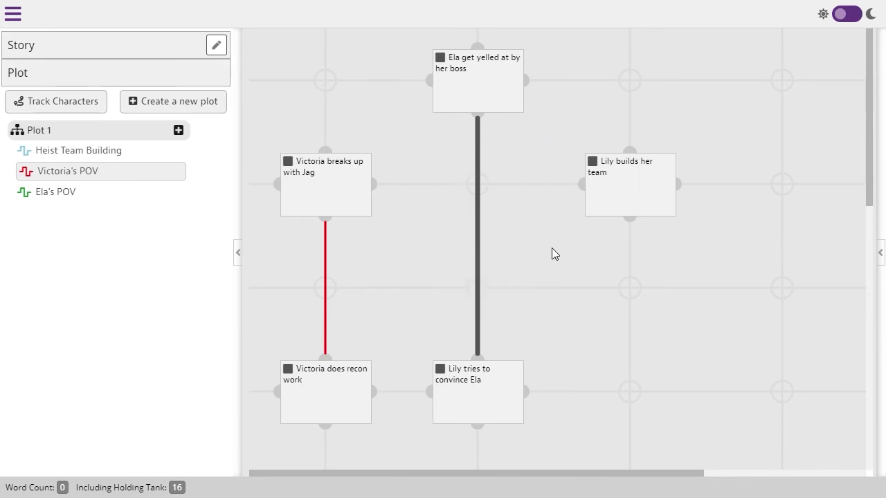
click(478, 231)
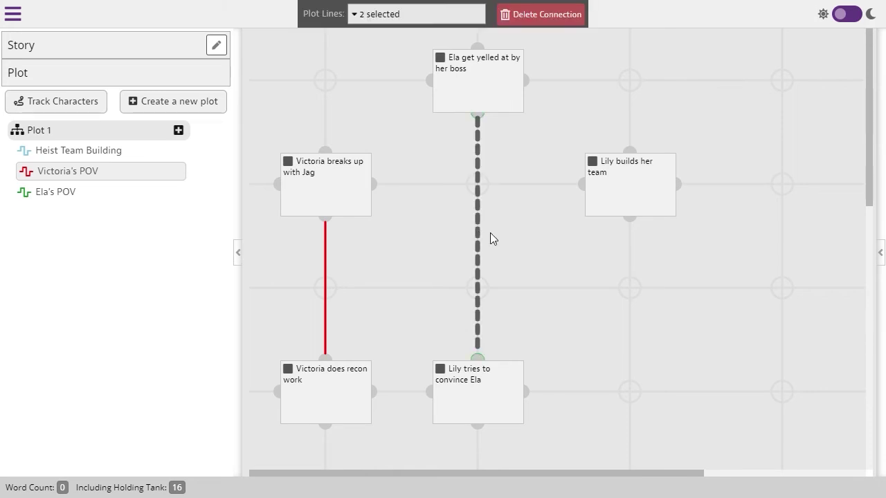
click(429, 16)
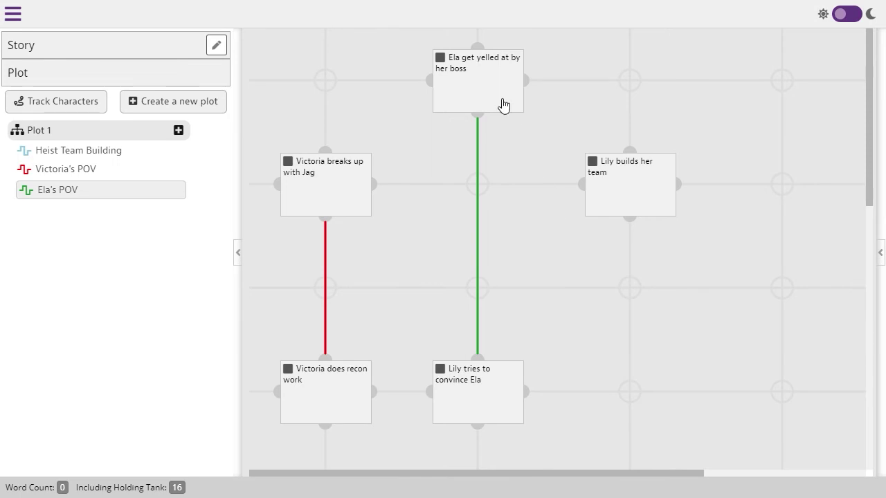
- Add the character Ela to the scene "Ela get yelled at by her boss" and save the assignment
mouse_move(501, 103)
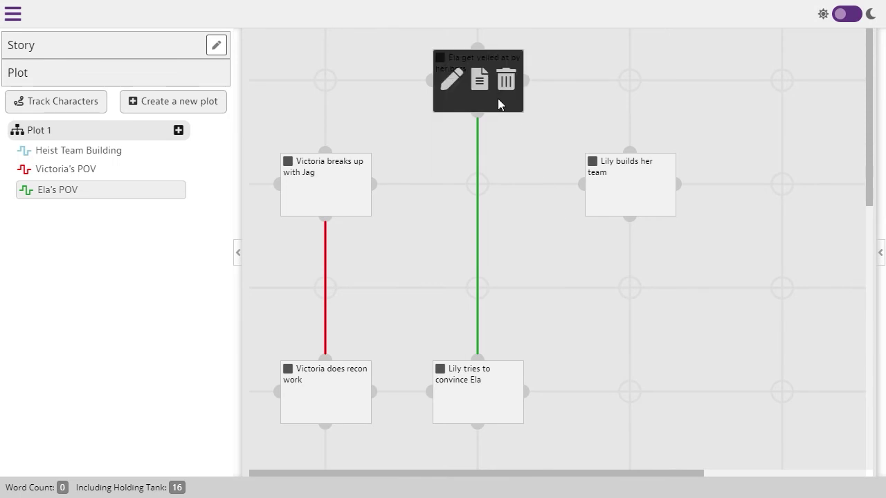
click(451, 81)
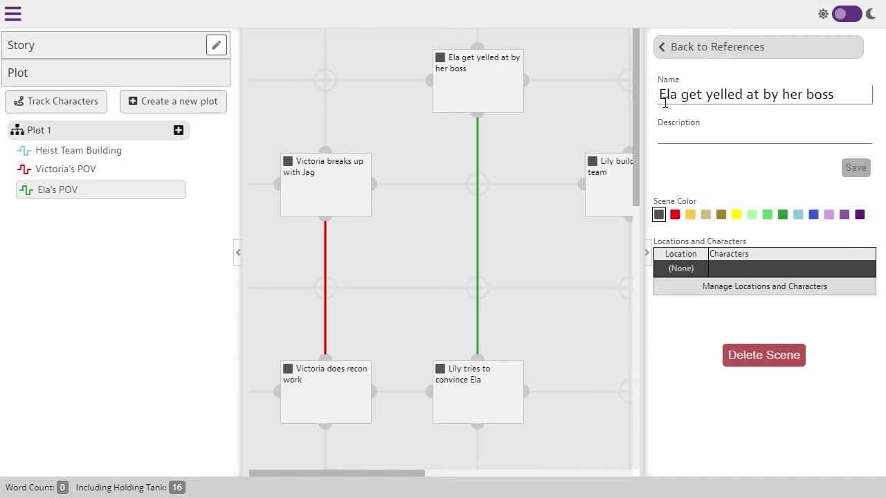
click(767, 288)
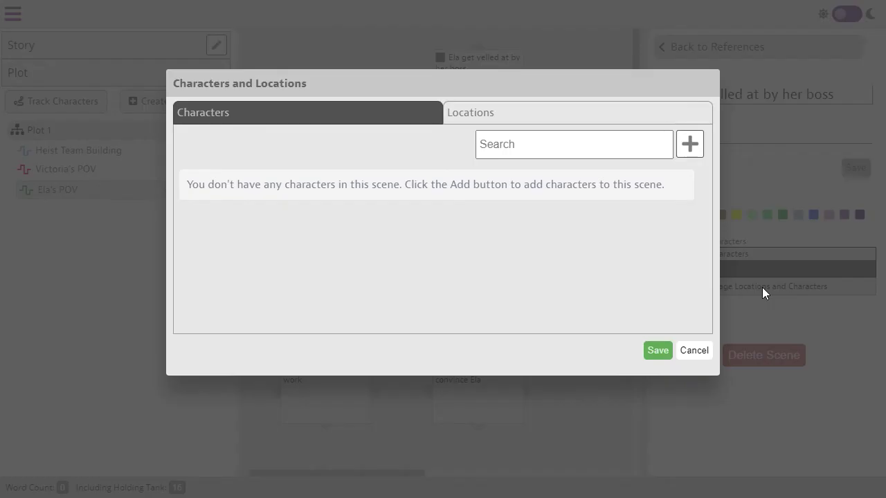
click(691, 146)
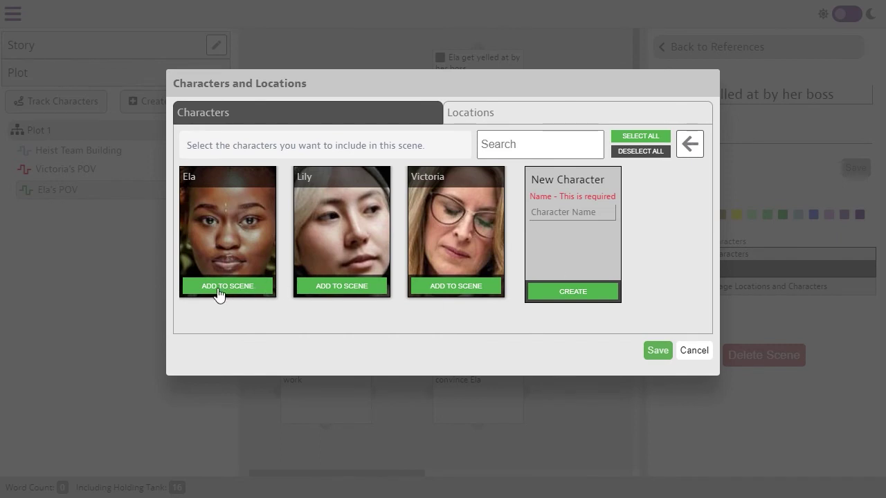
click(218, 287)
click(659, 353)
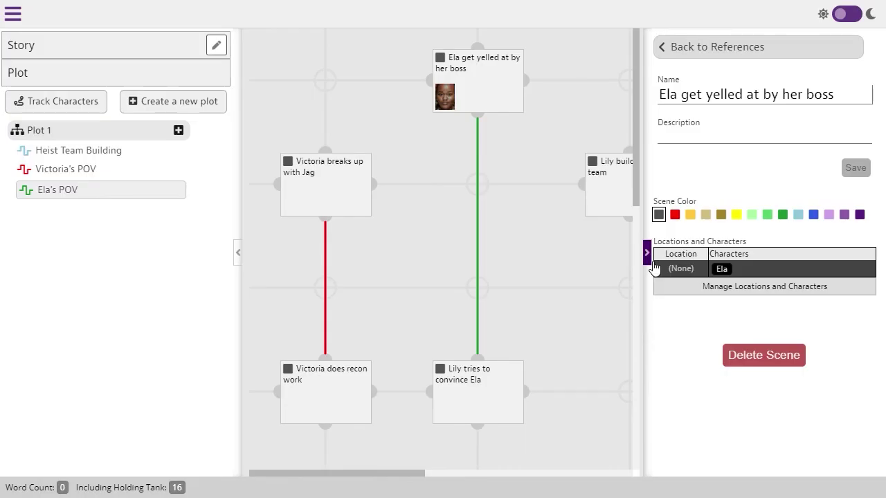
click(650, 256)
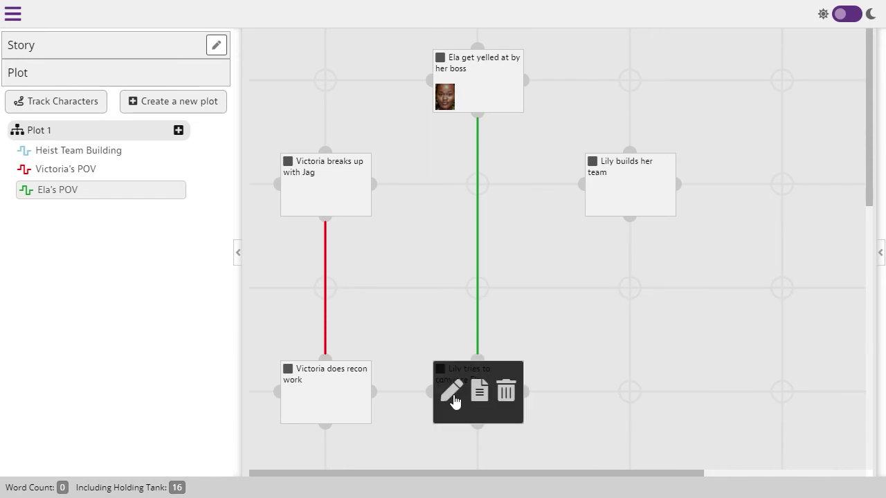
- Add the characters Ela and Lily to the scene "Lily tries to convince Ela" and save the assignment
click(452, 393)
click(739, 288)
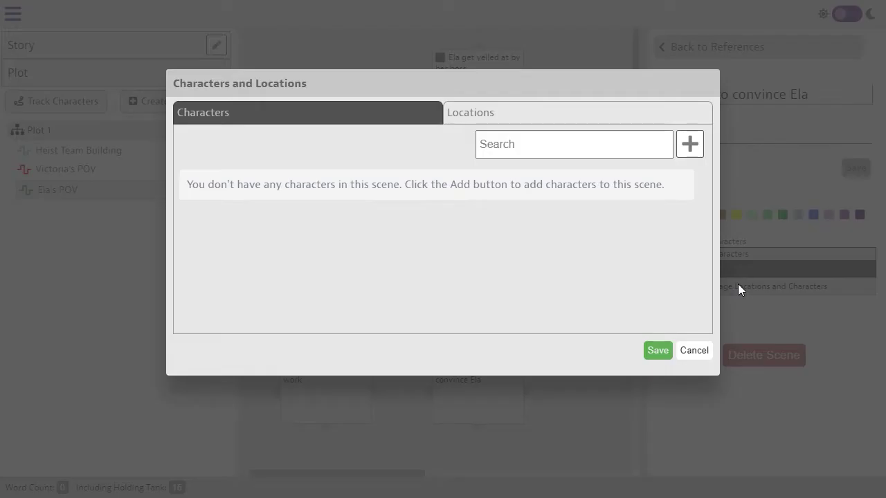
click(689, 154)
click(253, 293)
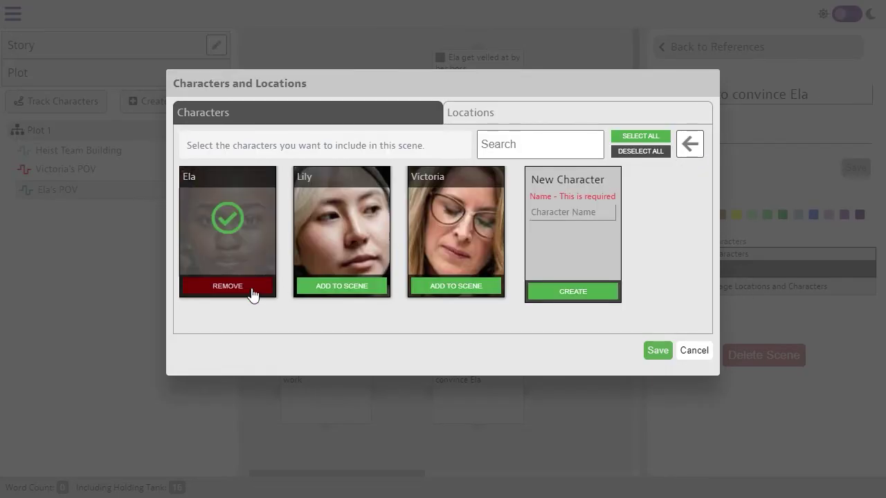
click(337, 293)
click(655, 353)
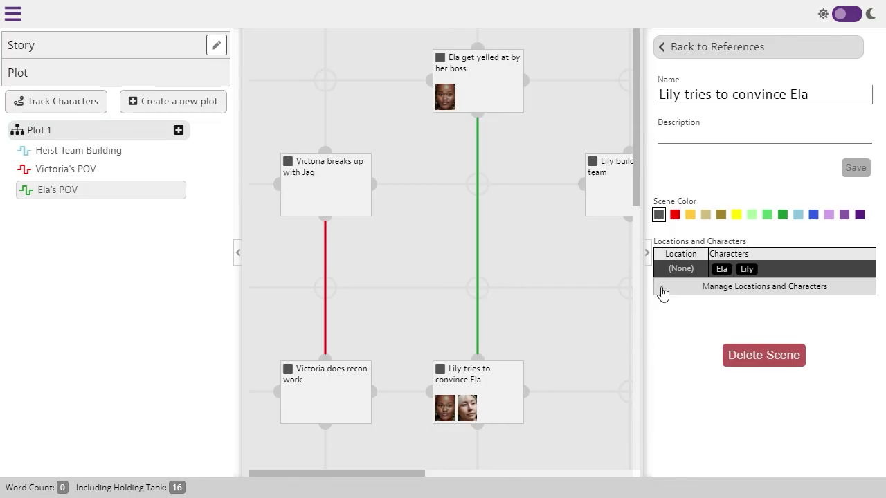
click(650, 255)
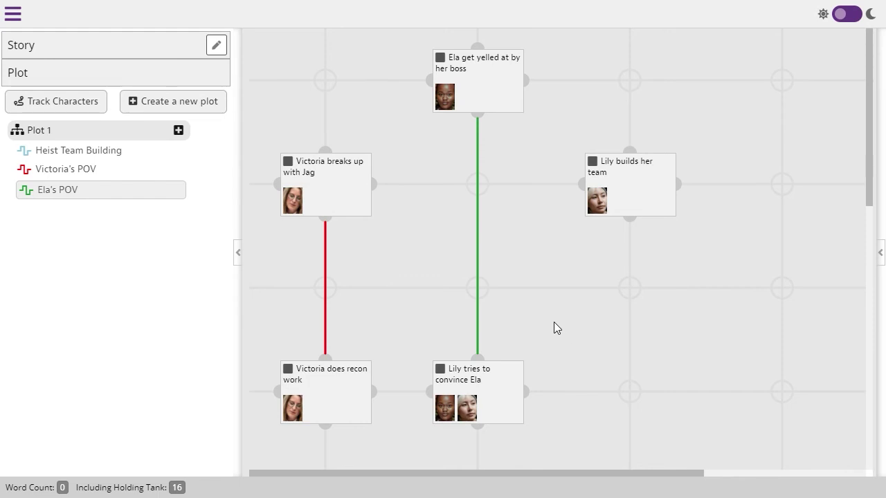
- Track the character Ela across the scenes of the plot grid
click(66, 103)
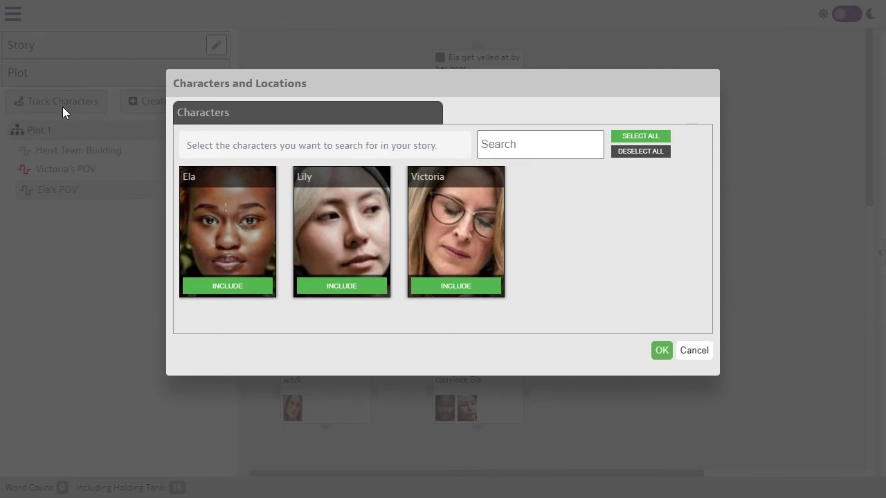
click(218, 288)
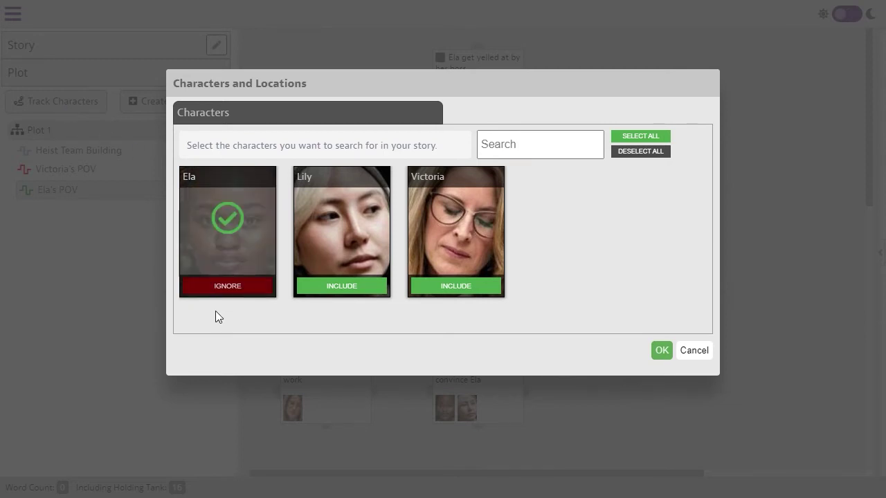
click(663, 352)
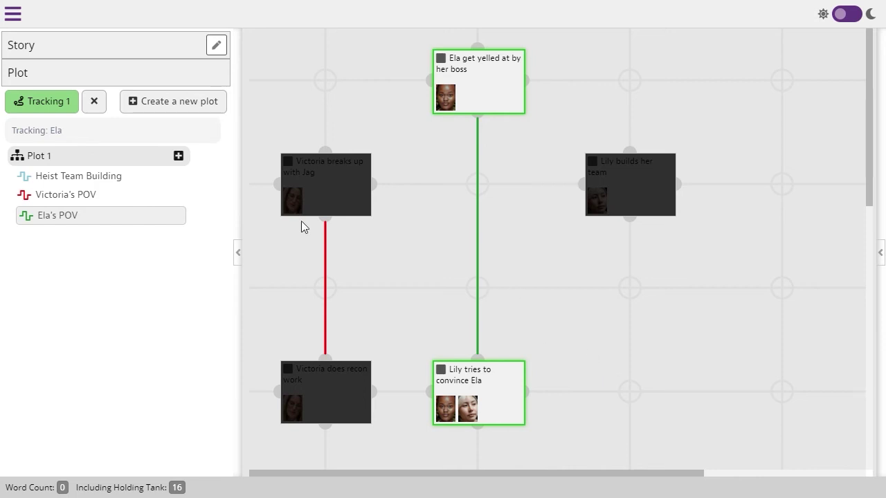
- Include Victoria in the character tracking alongside Ela, and clear the tracking after viewing the highlighted scenes
click(61, 110)
click(450, 292)
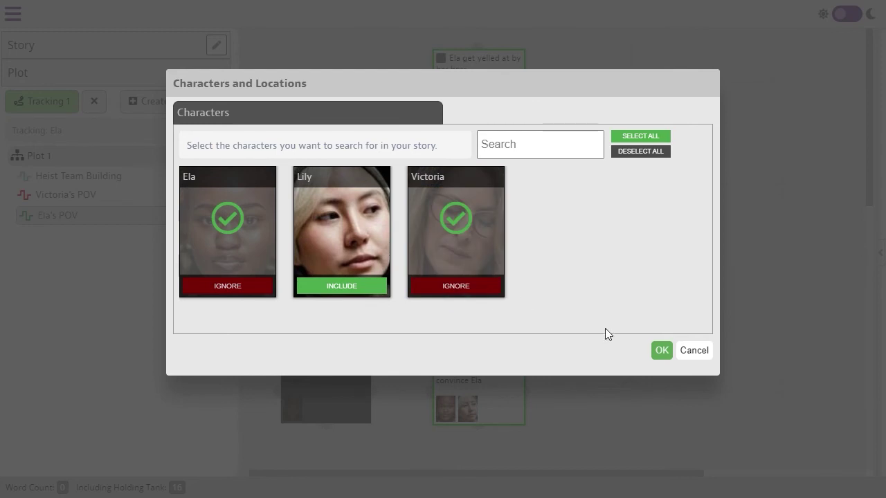
click(662, 351)
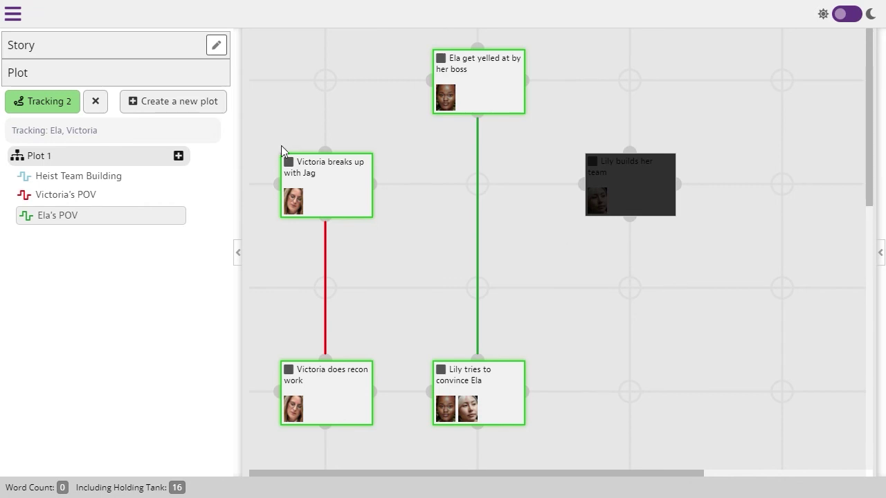
click(97, 102)
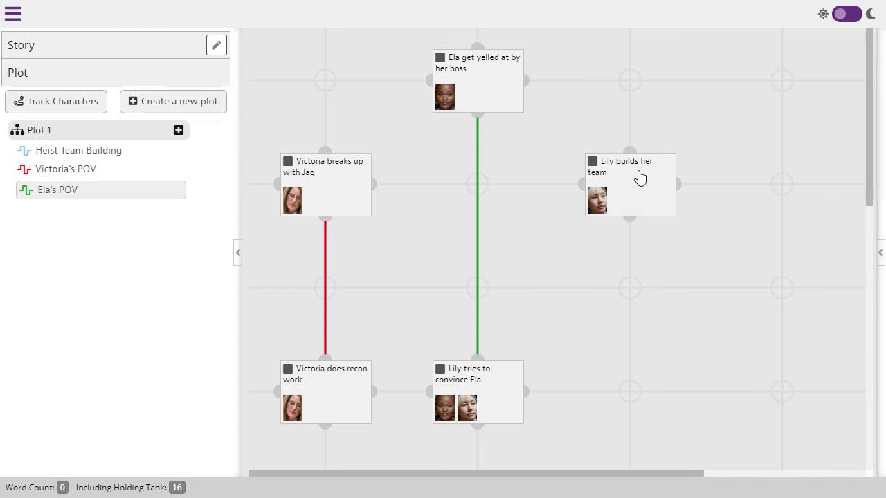
- Assign Lily to the location The Hideout in the scene "Lily builds her team" and save it
click(609, 187)
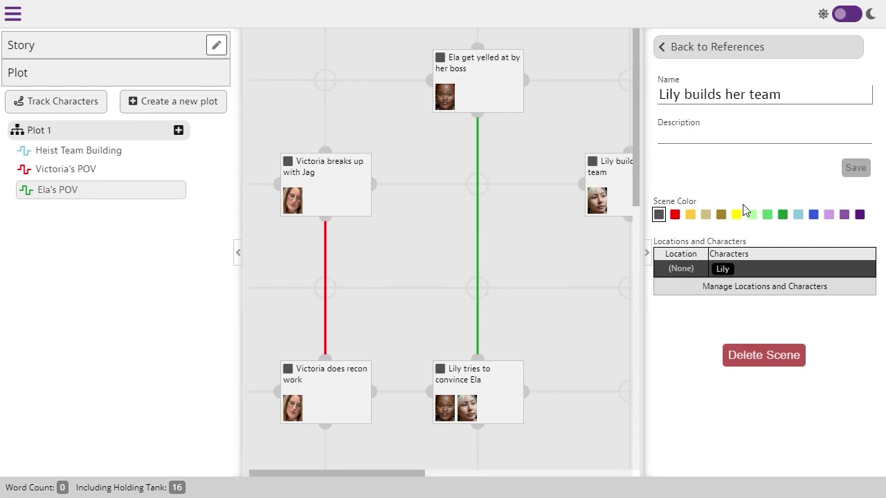
click(740, 287)
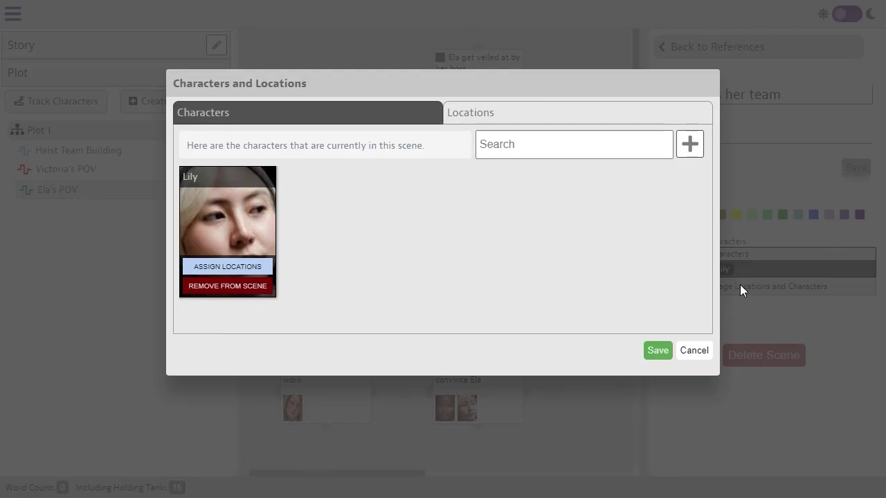
click(253, 267)
click(254, 286)
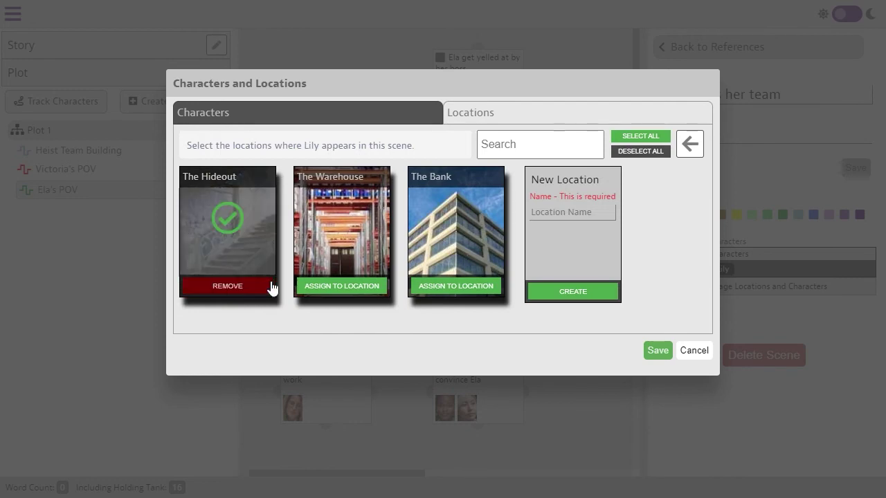
click(657, 352)
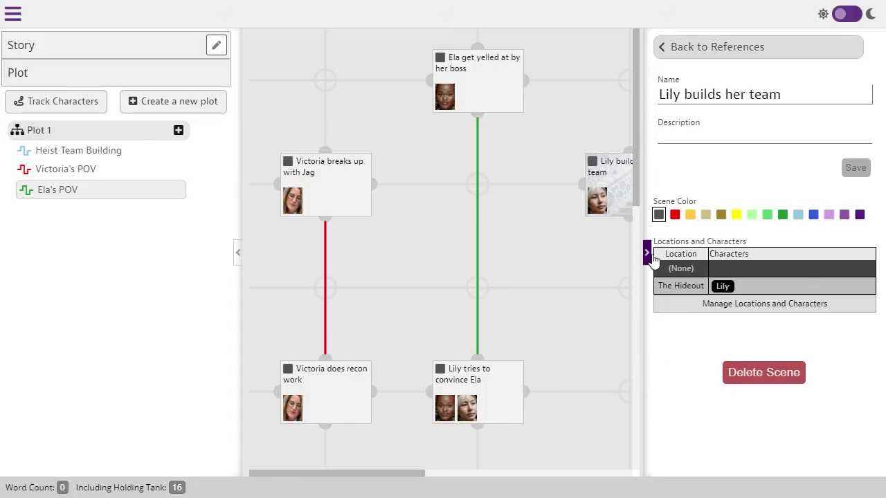
click(645, 252)
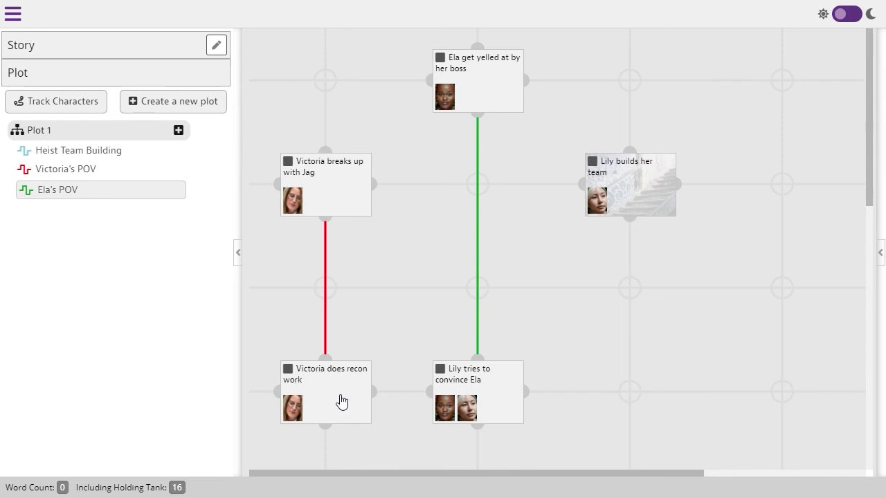
- Assign Victoria to the location The Bank in the scene "Victoria does recon work" and save it
click(297, 393)
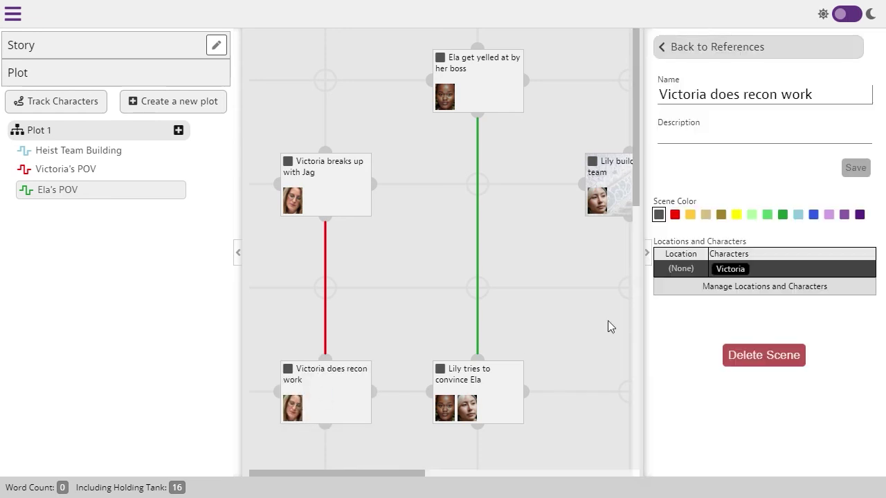
click(738, 287)
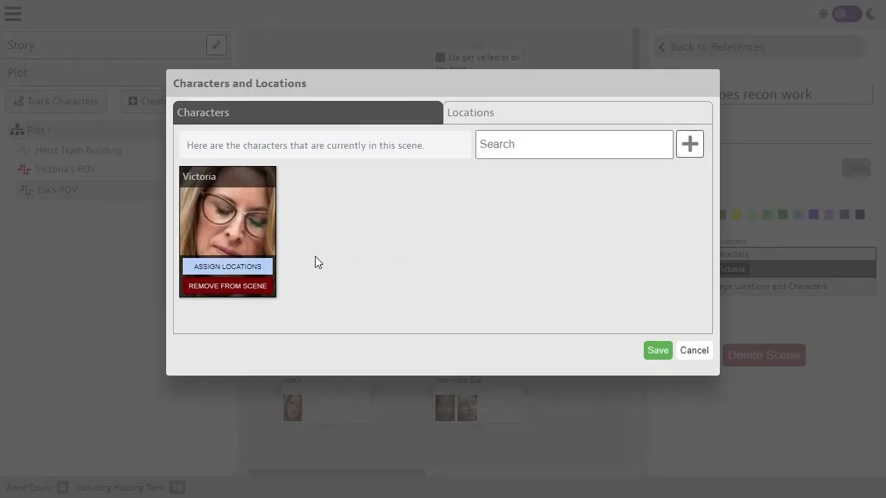
click(248, 267)
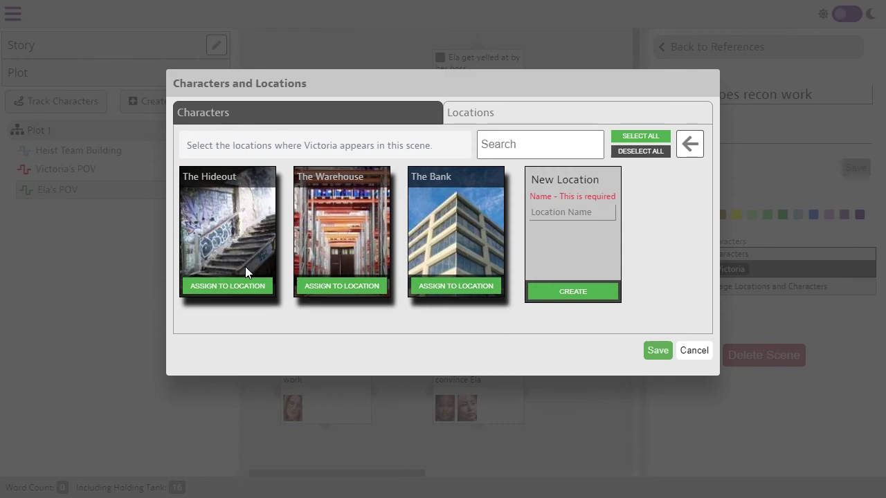
click(446, 286)
click(659, 351)
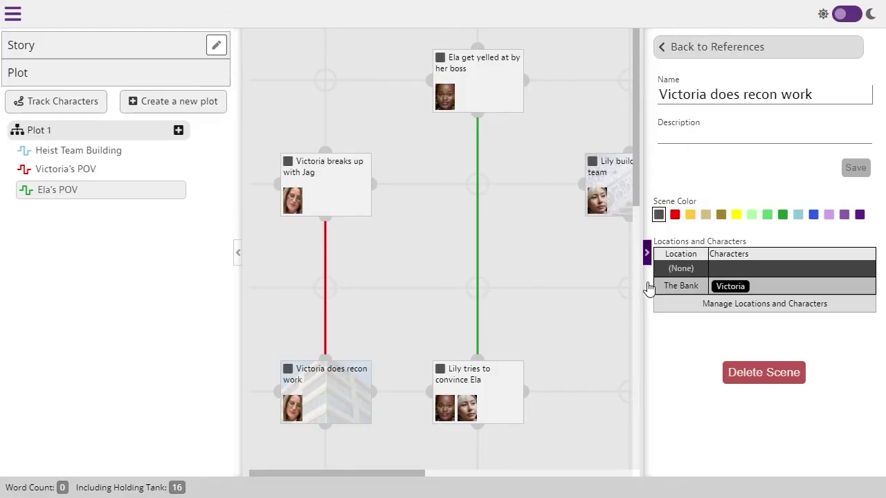
click(647, 256)
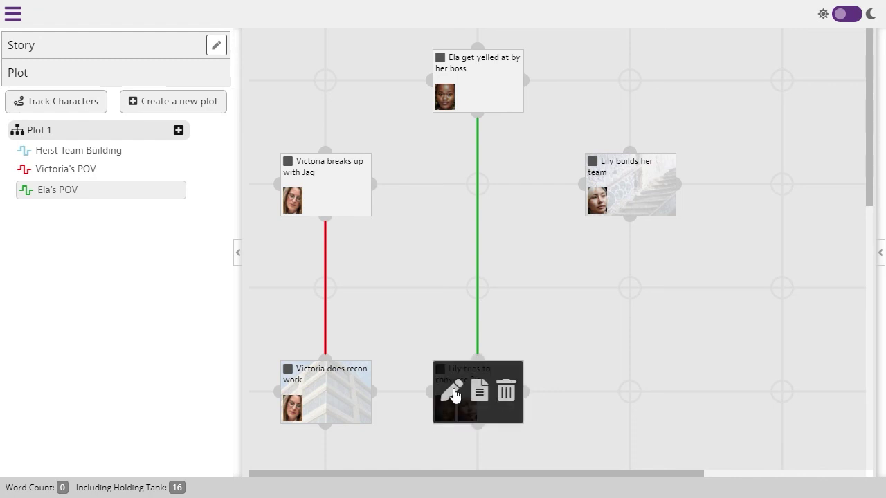
- Assign Lily to the location The Hideout in the scene "Lily tries to convince Ela"
click(453, 391)
click(732, 299)
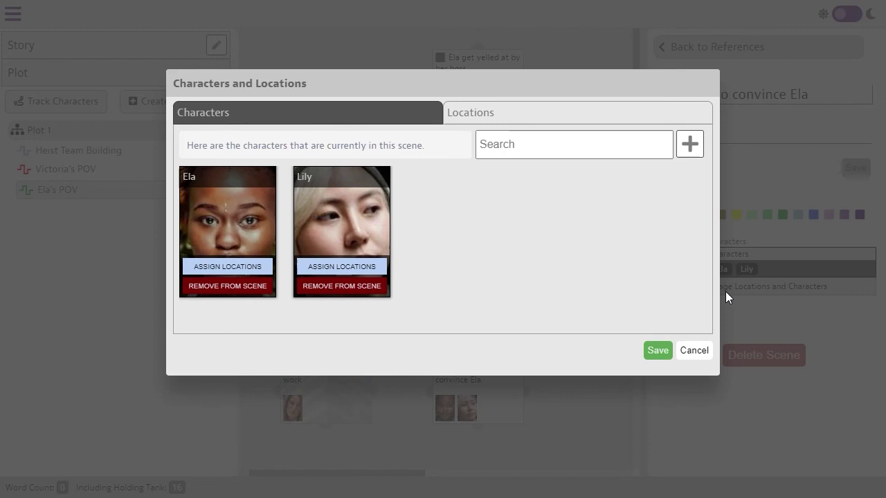
click(332, 268)
click(252, 289)
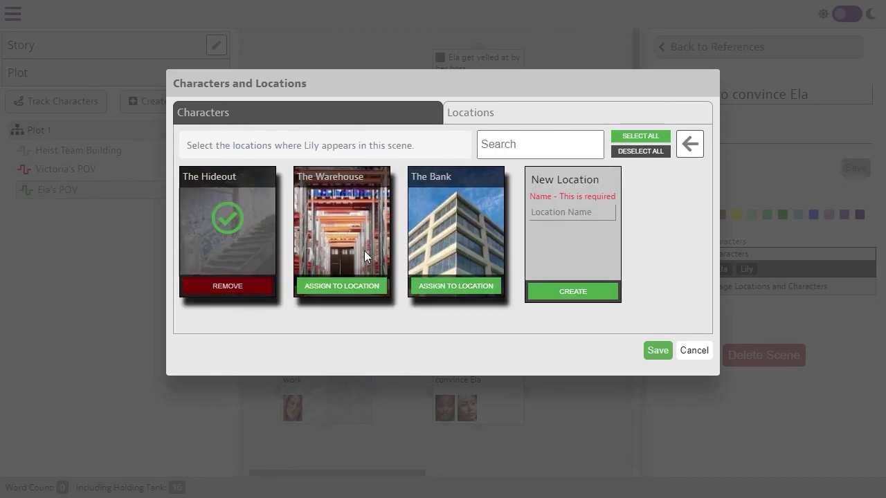
click(690, 144)
- Assign Ela to The Warehouse in the scene "Lily tries to convince Ela" and save both characters' locations
click(225, 267)
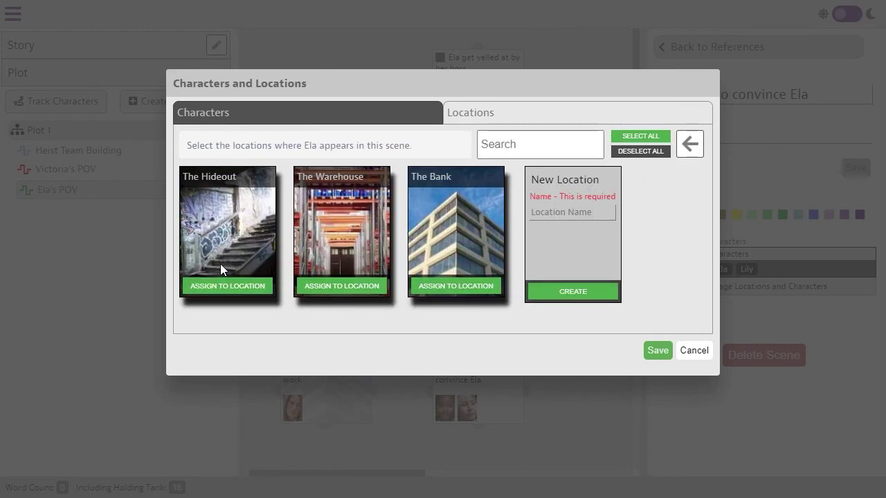
click(346, 290)
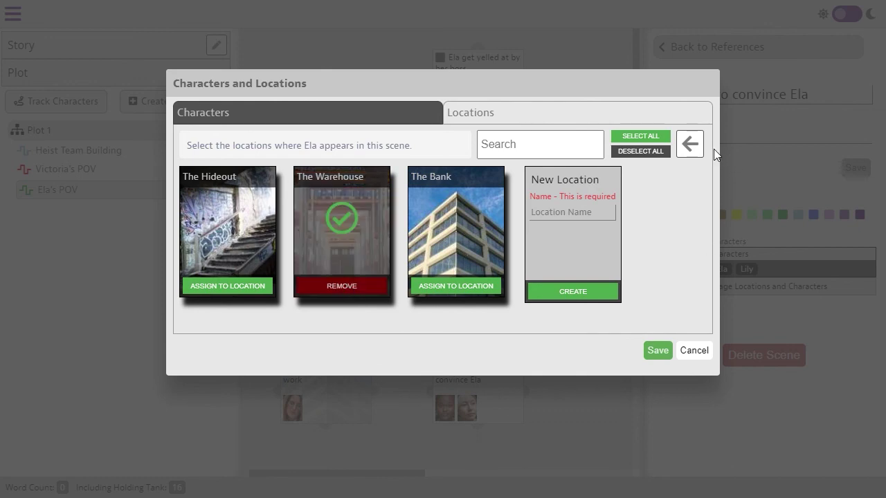
click(691, 145)
click(658, 351)
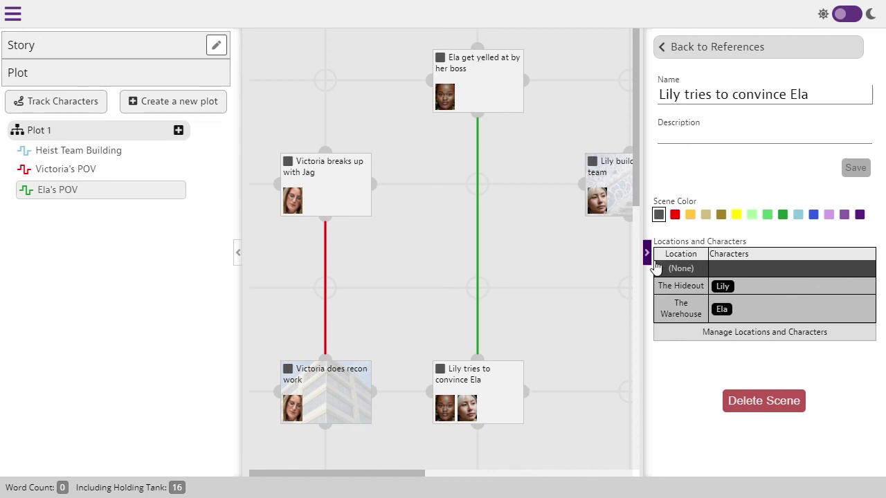
- Track Ela through the plot to see the scenes and location where she appears
click(68, 103)
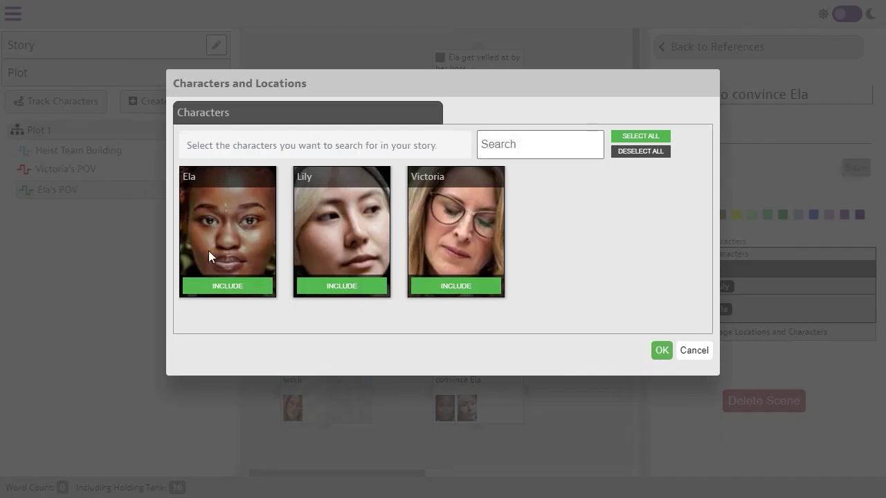
click(228, 286)
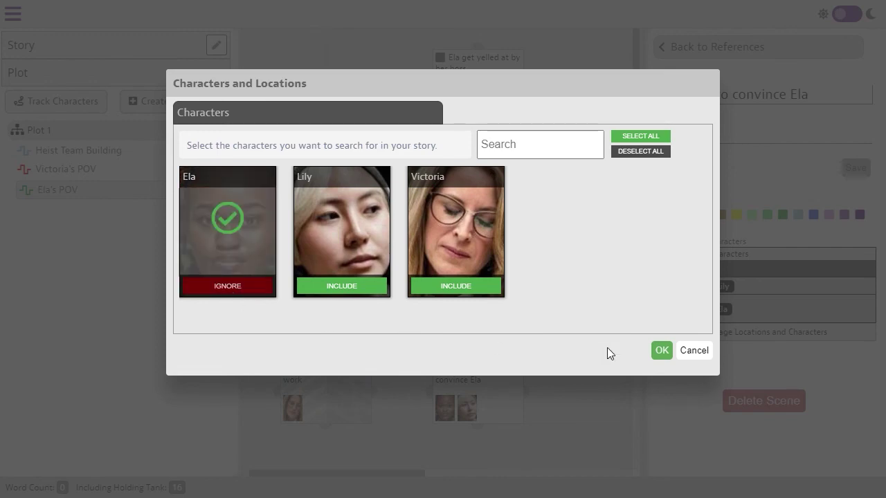
click(661, 351)
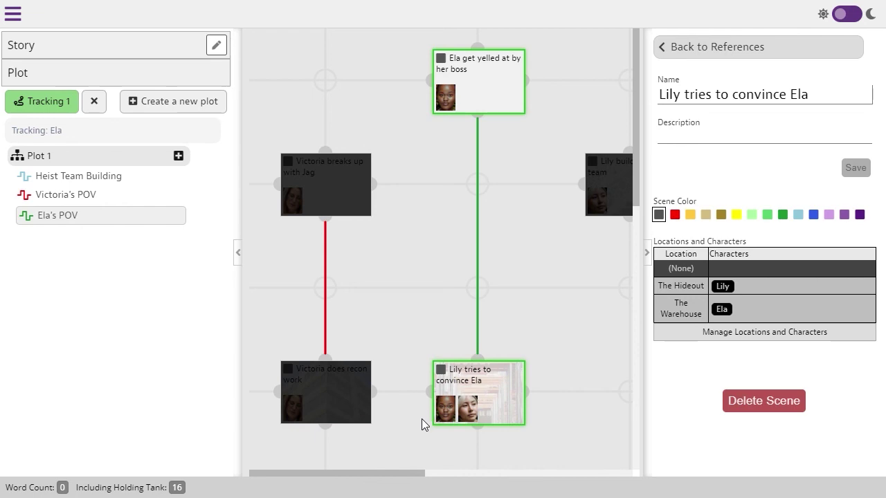
- Change the character tracking to follow Lily instead of Ela through the plot
click(54, 108)
click(224, 286)
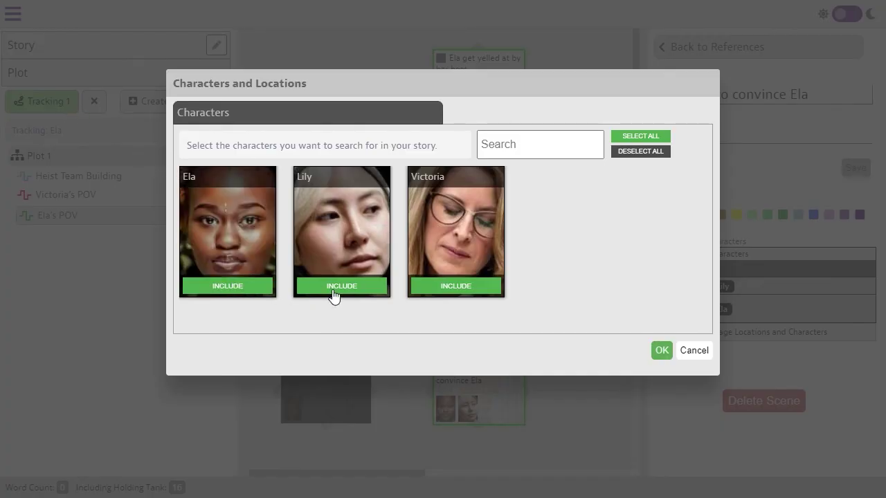
click(333, 287)
click(663, 350)
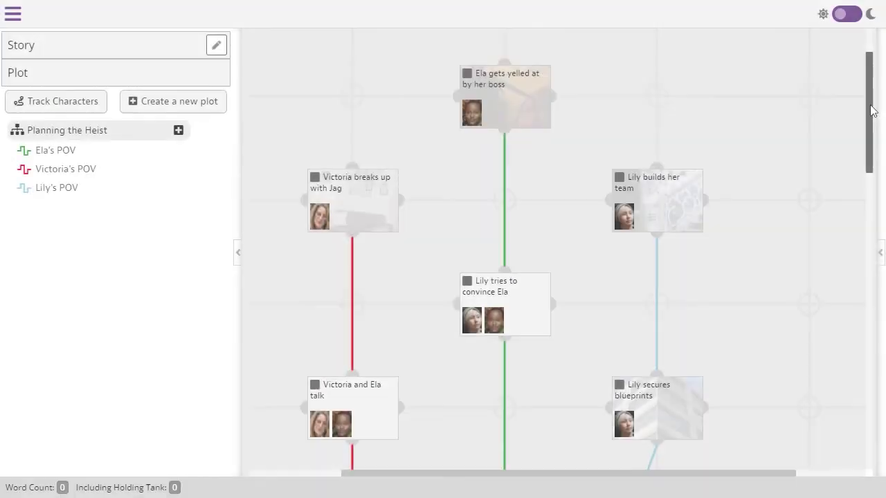
- Move the scene "Lily secures materials" one grid column to the right and one row down
drag(872, 111, 874, 232)
drag(871, 256, 871, 258)
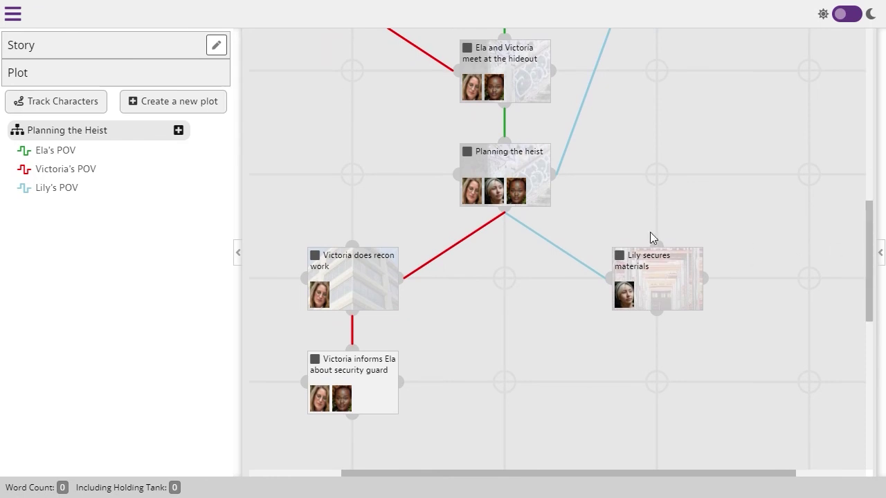
drag(501, 187, 637, 197)
drag(680, 297, 808, 387)
- Move the scenes "Lily secures blueprints" and "Lily builds her team" one grid column to the right
scroll(681, 228, up, 5)
drag(664, 228, 777, 230)
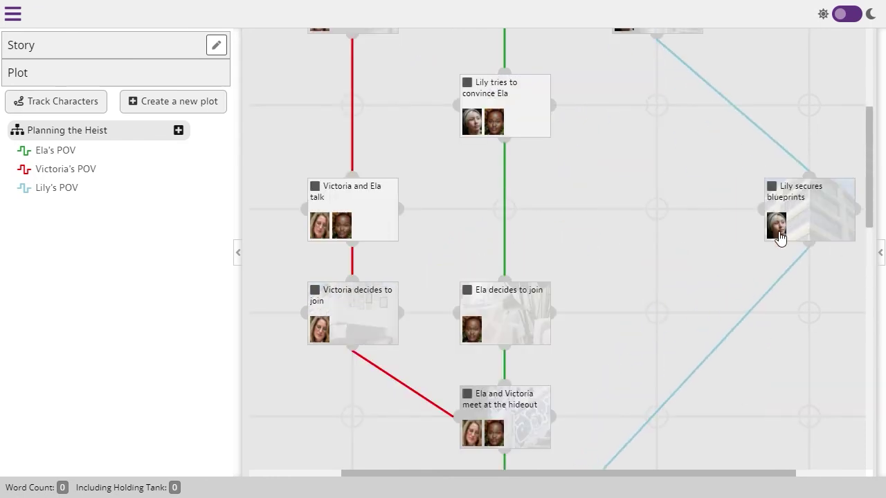
scroll(711, 225, up, 3)
drag(669, 216, 787, 219)
- Move the scenes "Lily secures blueprints" and "Lily builds her team" back one grid column to the left
scroll(787, 219, down, 3)
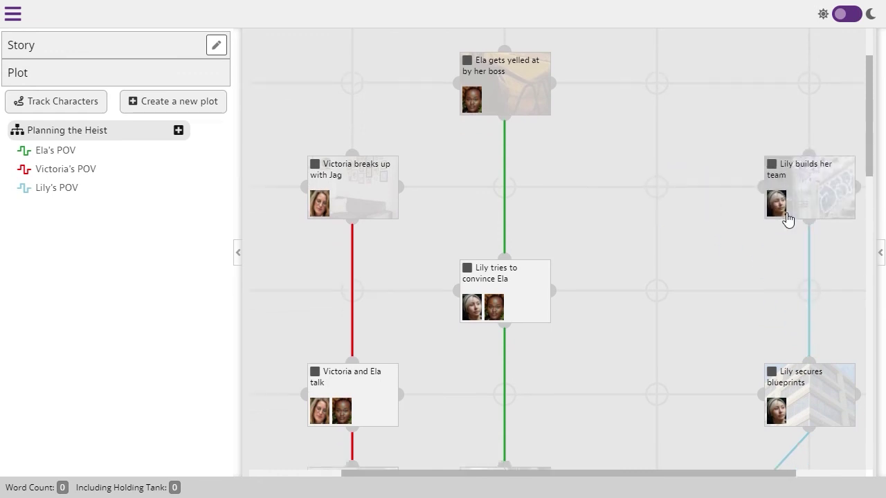
scroll(788, 347, up, 1)
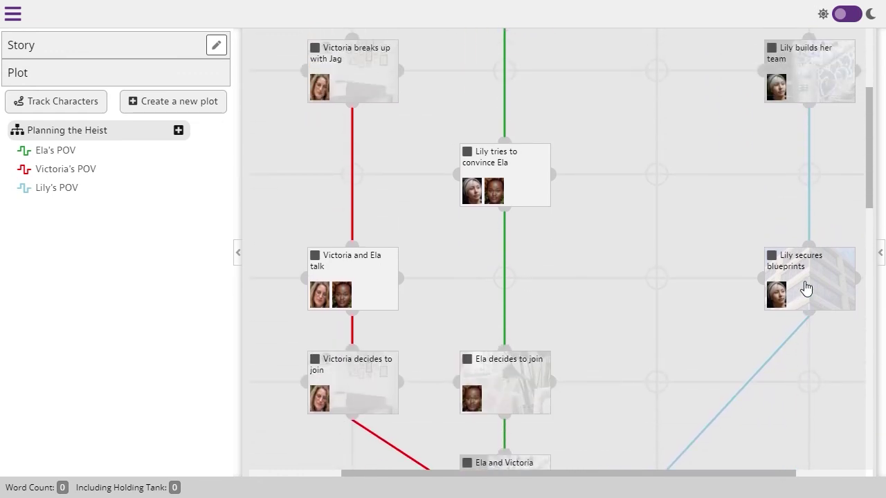
drag(805, 288, 699, 279)
scroll(698, 279, up, 2)
drag(789, 201, 667, 198)
scroll(664, 211, down, 4)
scroll(524, 367, down, 1)
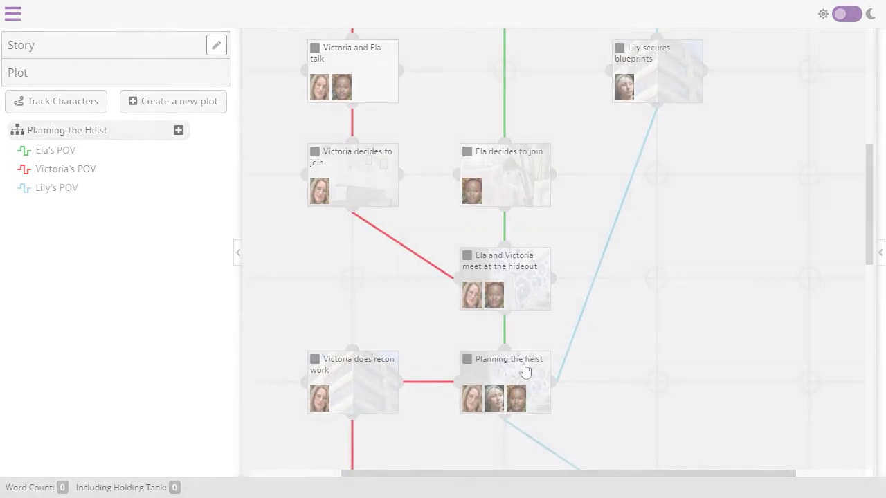